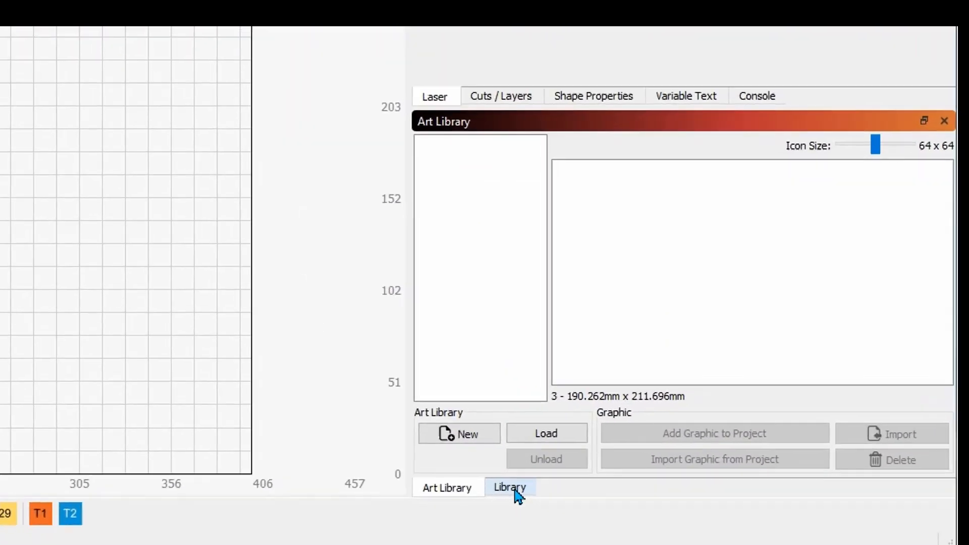
Compare the Art Library panel with the material Library panel and check which panels are enabled in the window list
left_click(702, 515)
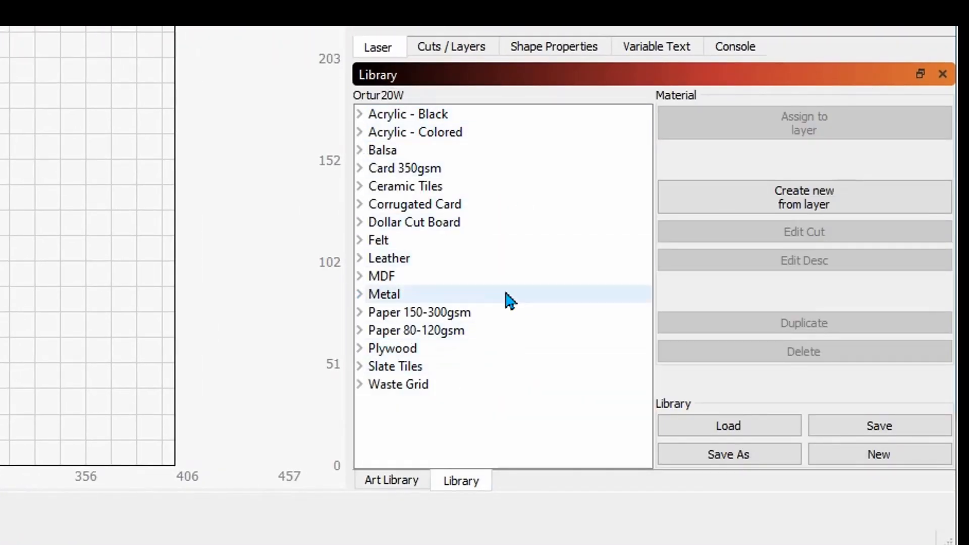
left_click(389, 482)
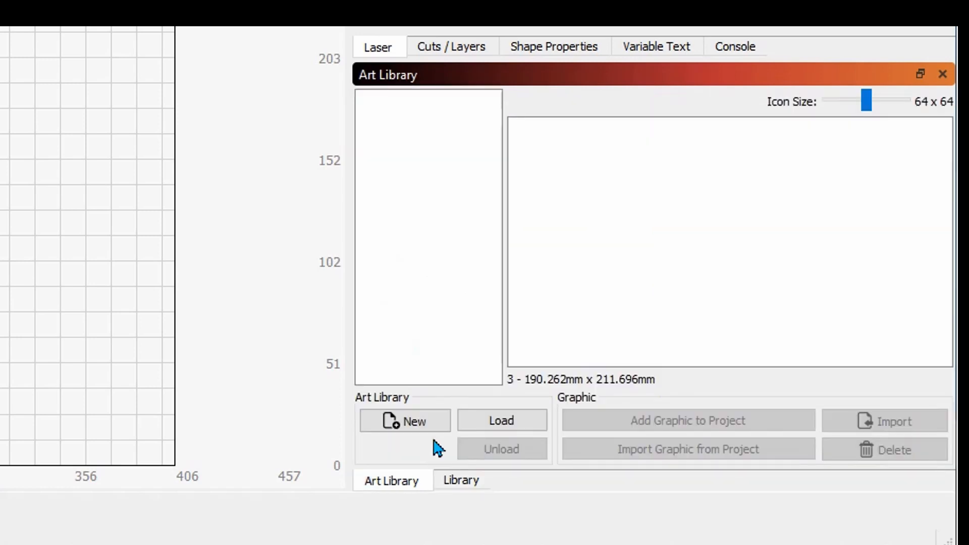
left_click(397, 488)
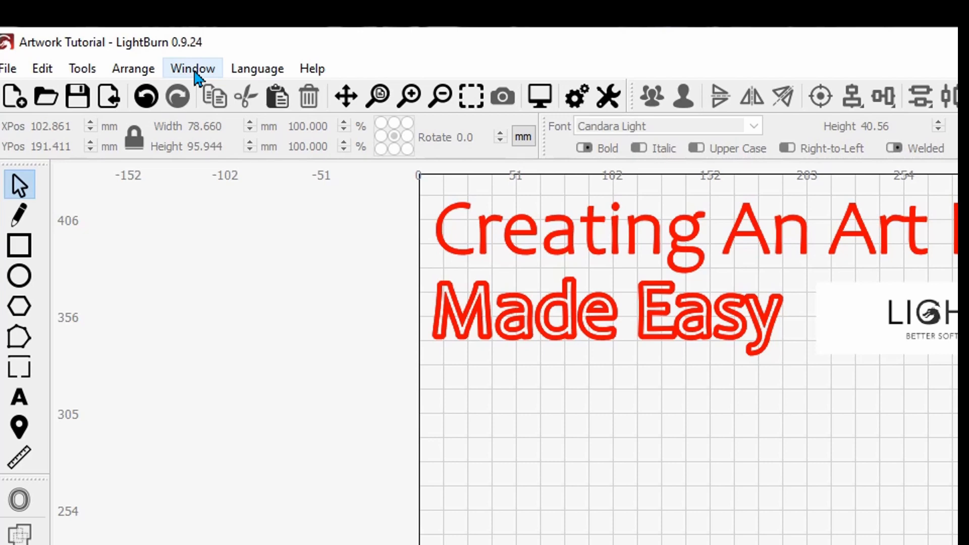
left_click(194, 71)
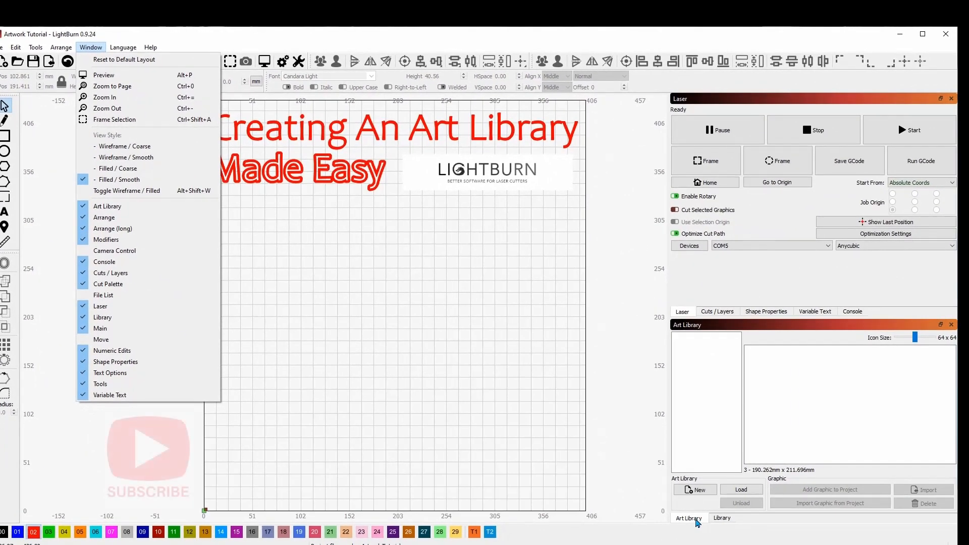
left_click(558, 419)
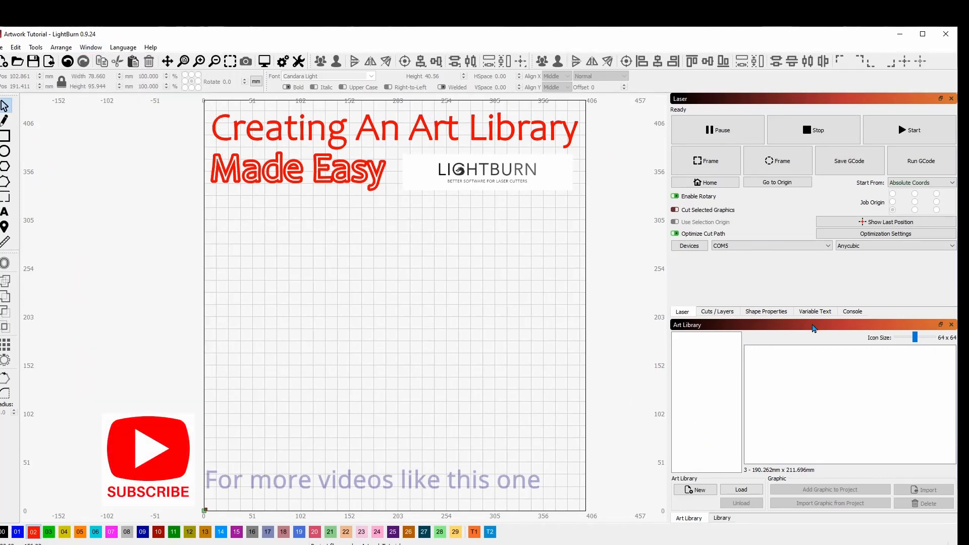
Undock the Art Library panel, move it around over the workspace, and dock it back with the Library panel
left_click_drag(815, 326, 486, 352)
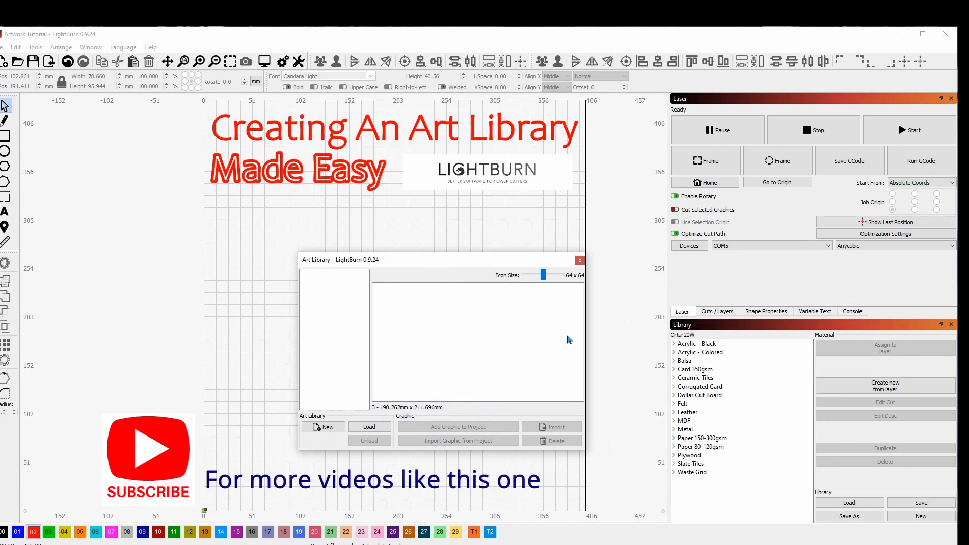
left_click_drag(481, 263, 530, 206)
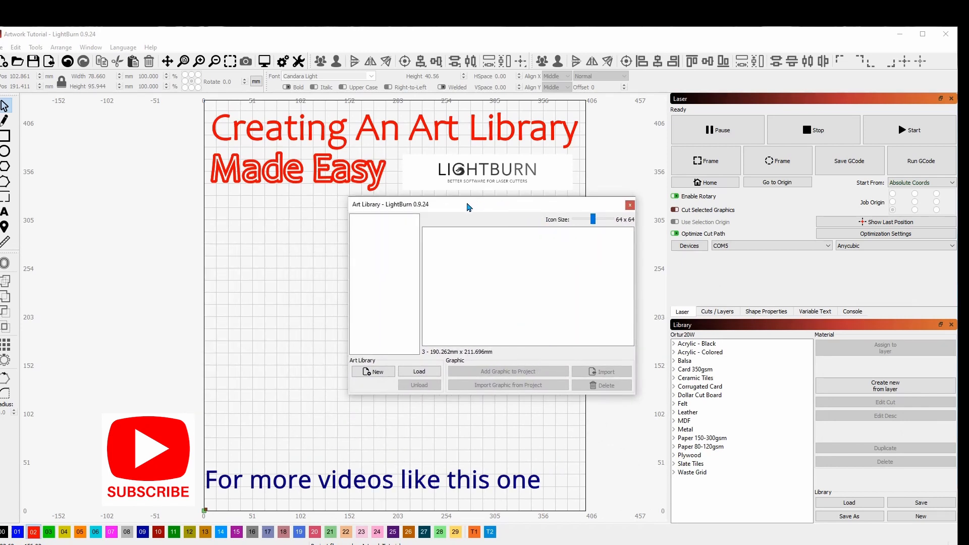
left_click_drag(468, 207, 739, 349)
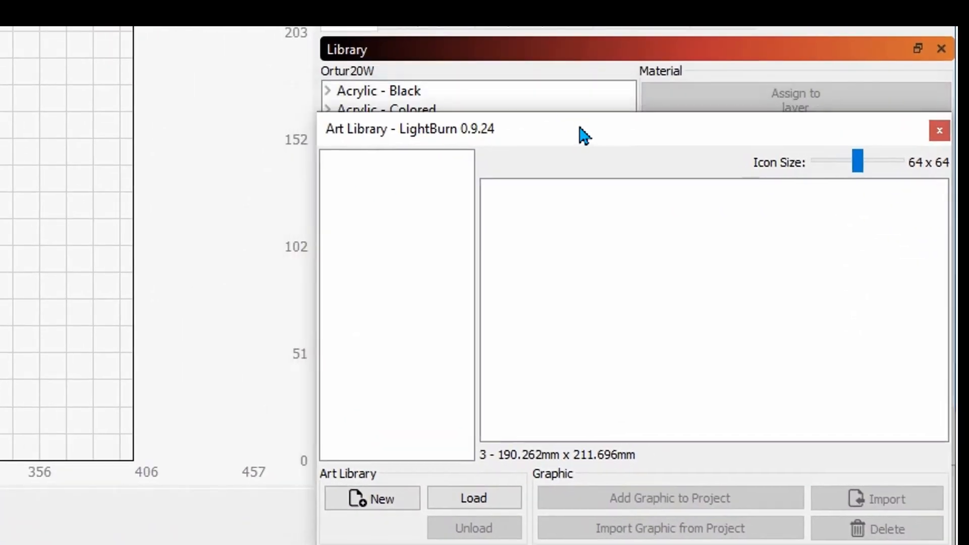
left_click_drag(584, 135, 583, 169)
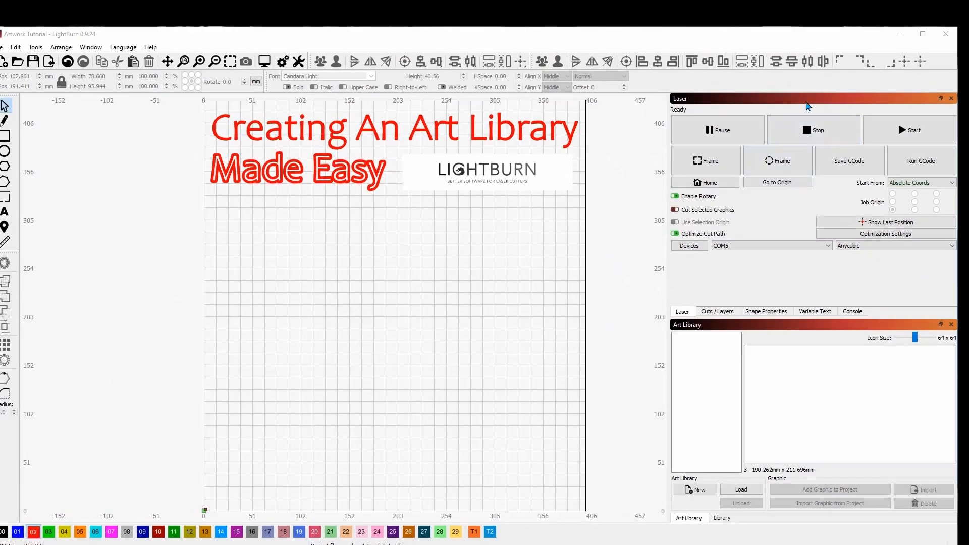
left_click_drag(807, 100, 724, 184)
left_click(675, 324)
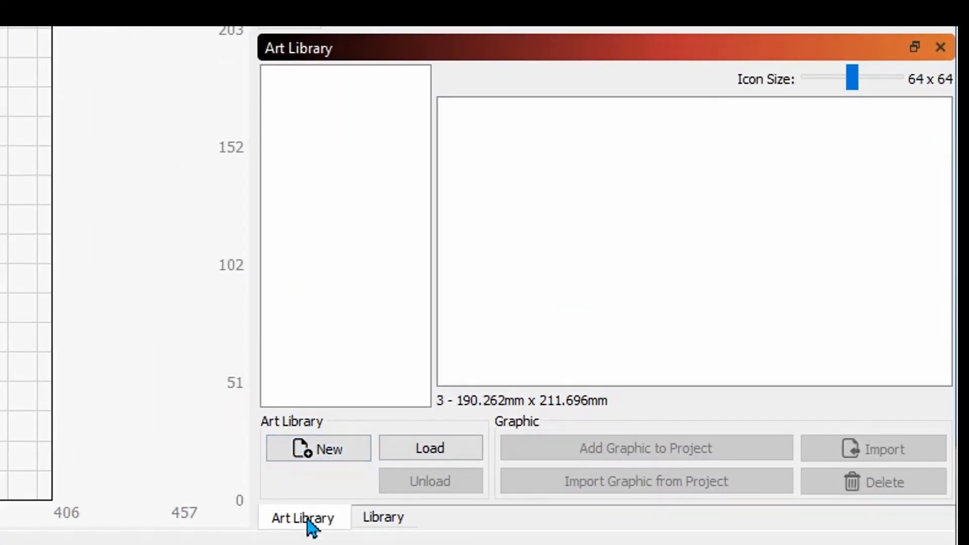
Create a new art library file named Lightburn in the Desktop folder Lightburn Totorials
left_click(308, 520)
left_click(319, 453)
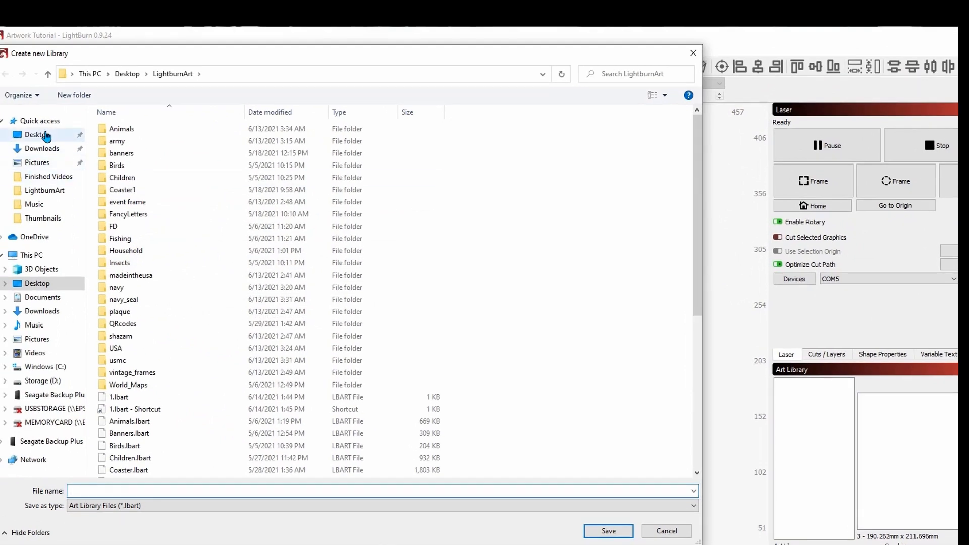
left_click(46, 135)
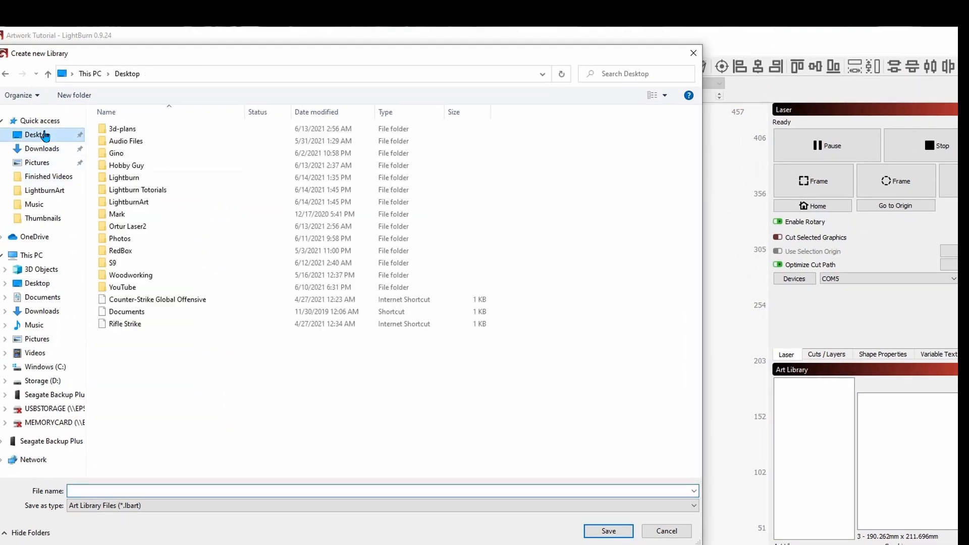
double_click(172, 191)
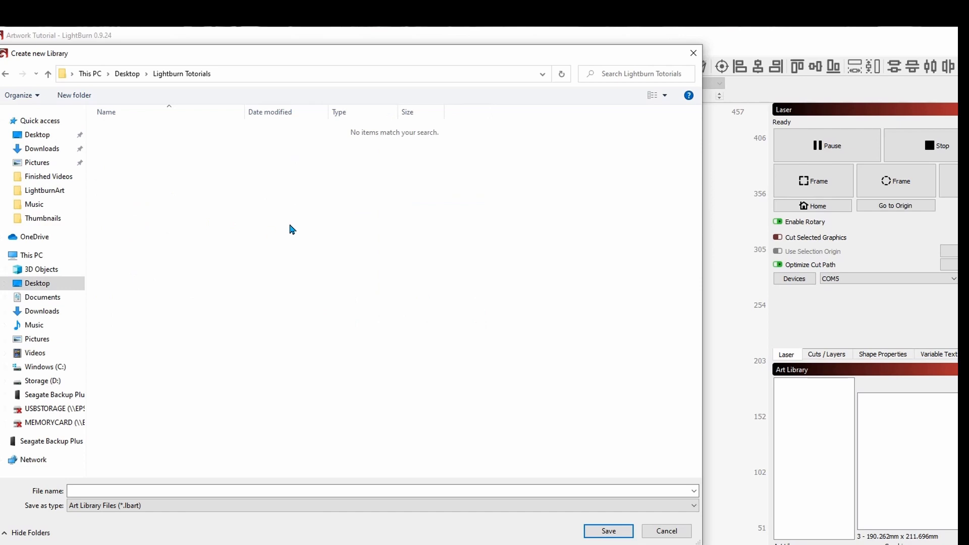
left_click(303, 490)
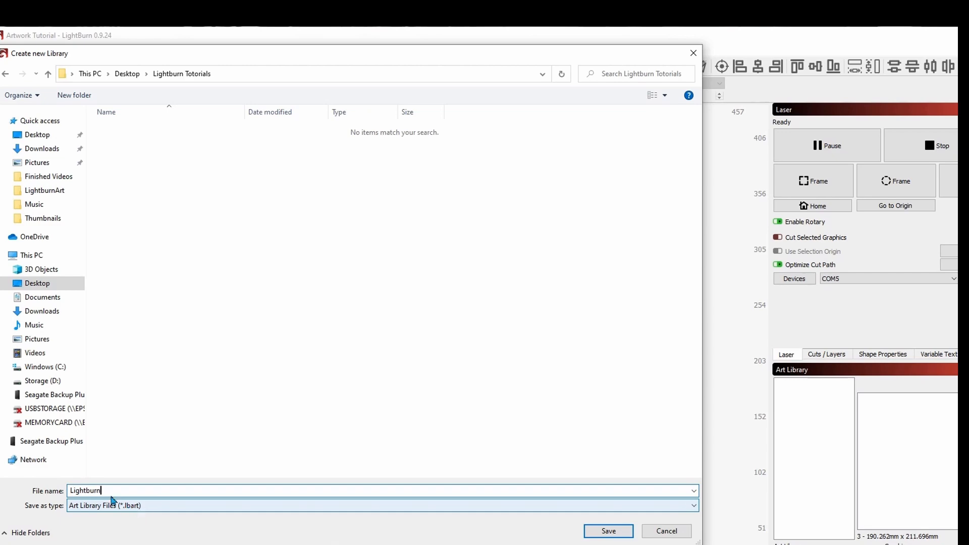
left_click(608, 531)
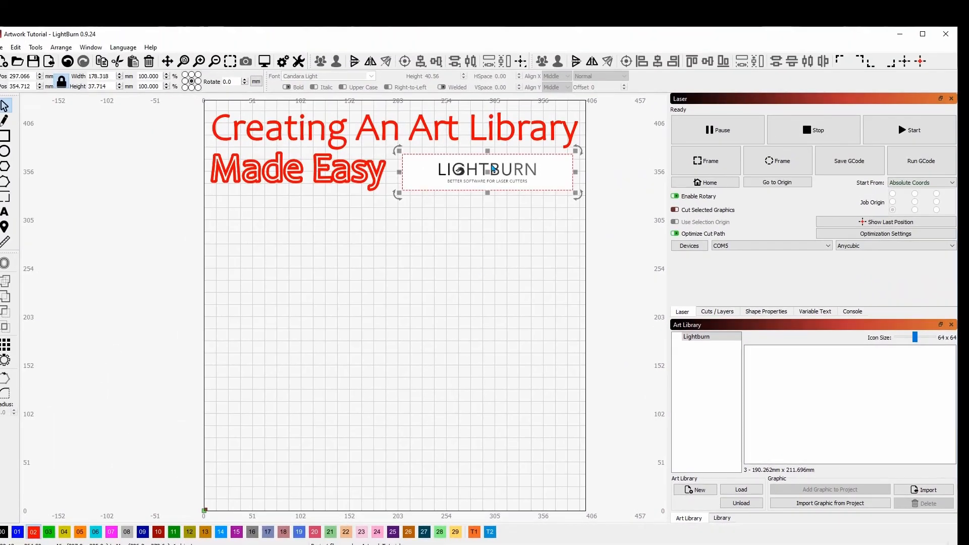
Add the LIGHTBURN logo image from the project to the Lightburn art library under the name 1
left_click(504, 244)
left_click(484, 175)
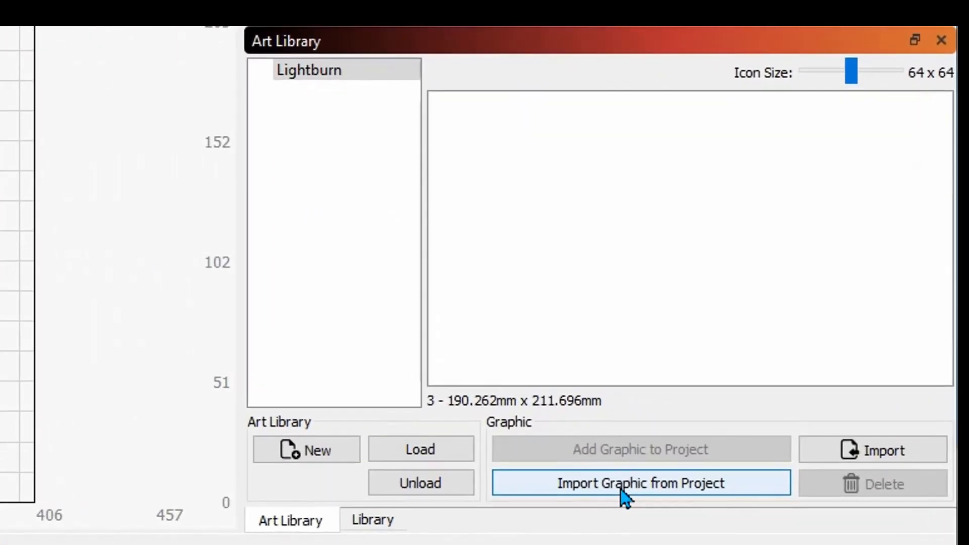
left_click(619, 489)
left_click(627, 483)
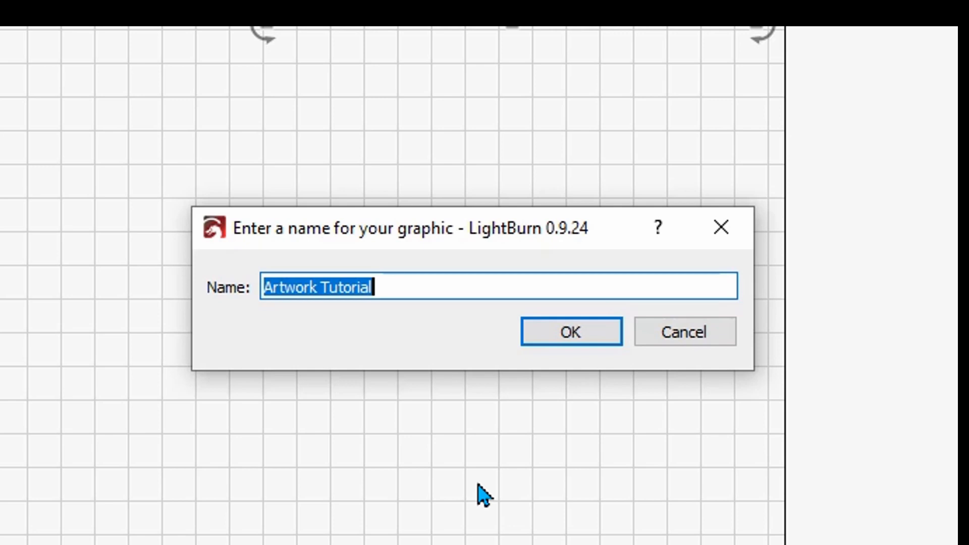
type("1")
left_click(567, 333)
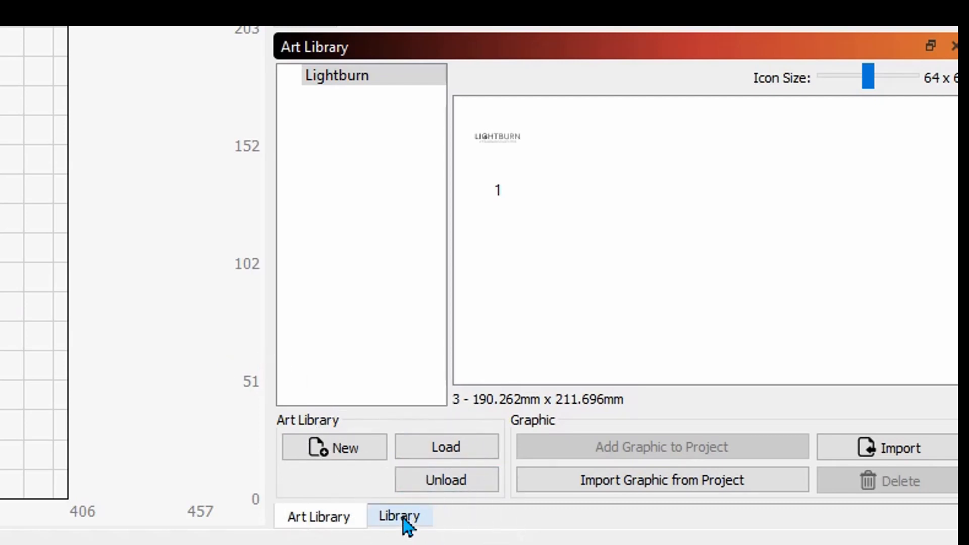
Unload the Lightburn art library and load Lightburn.lbart again from the Lightburn Totorials folder
left_click(403, 516)
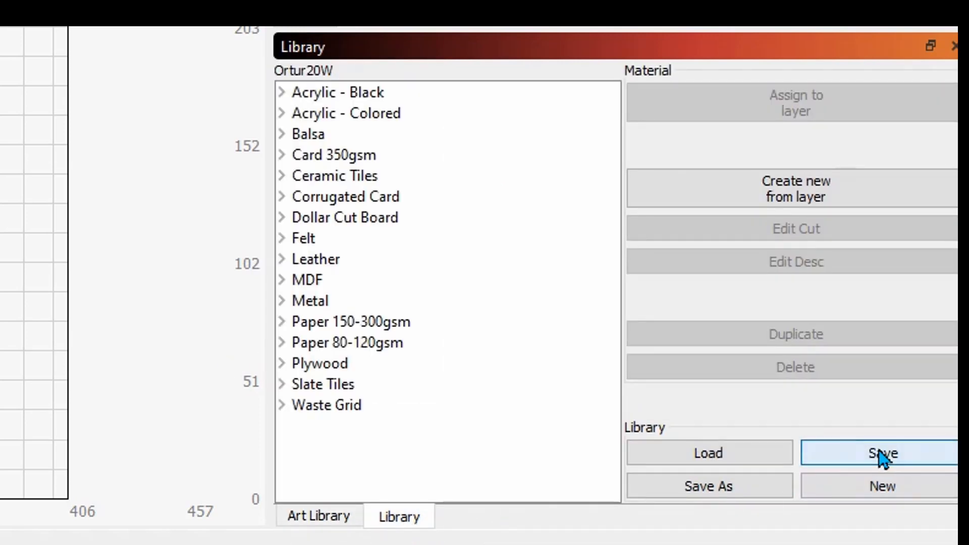
left_click(333, 517)
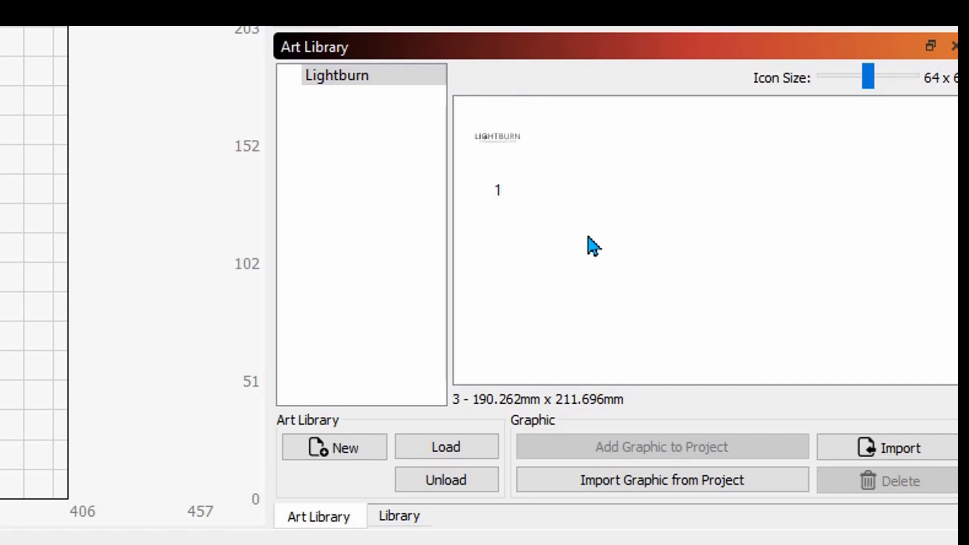
left_click(458, 482)
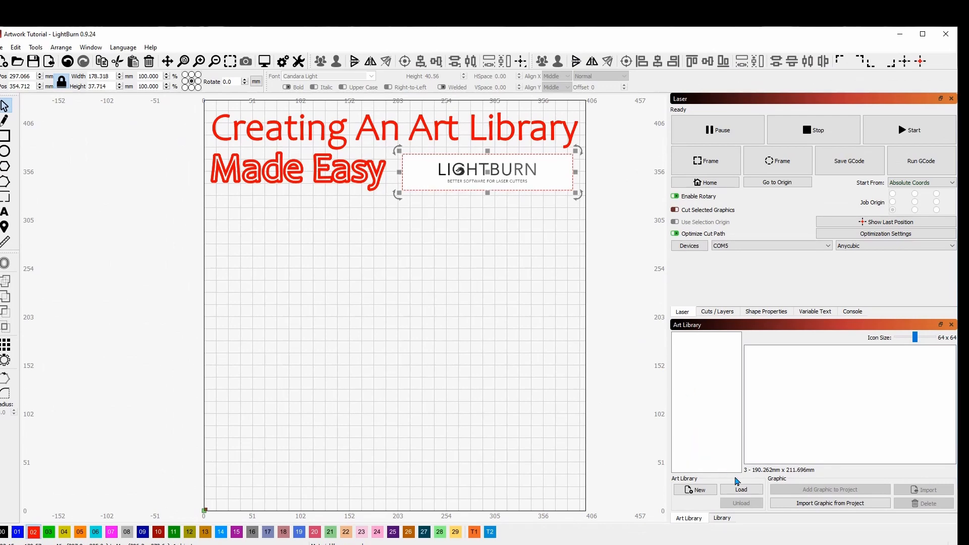
left_click(742, 490)
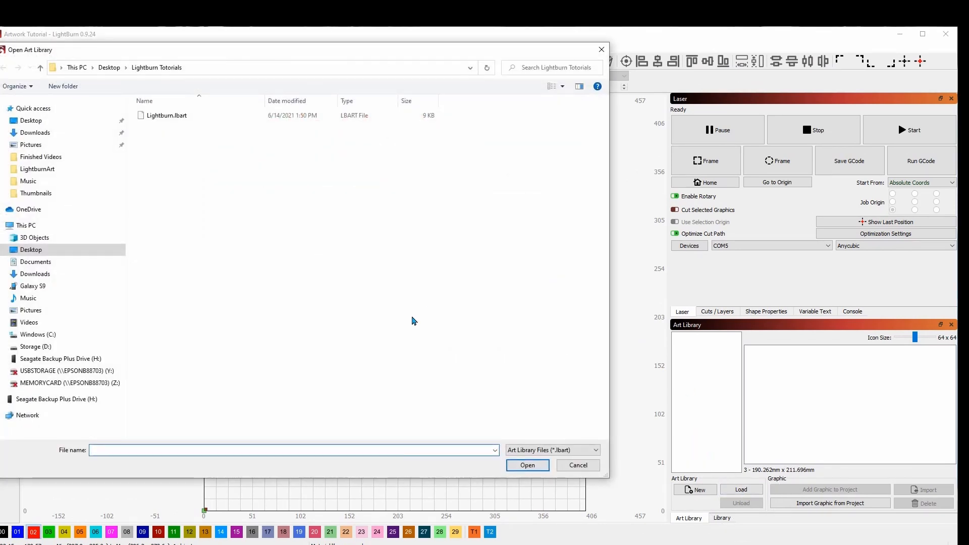
left_click(171, 115)
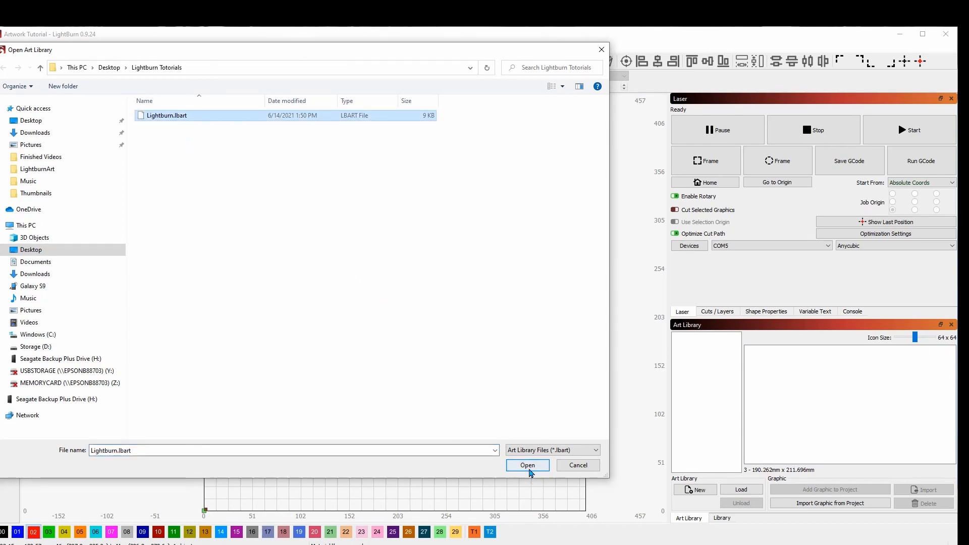
left_click(527, 465)
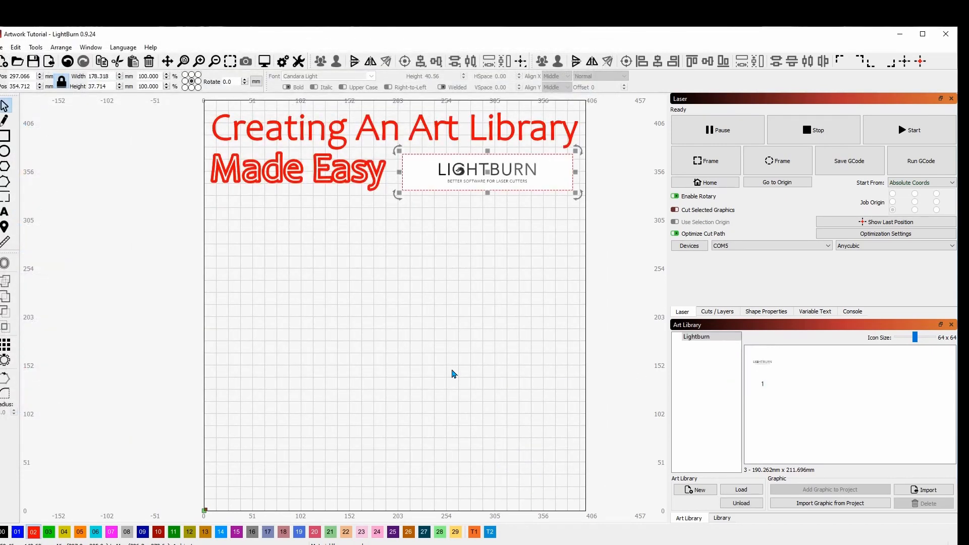
left_click(480, 317)
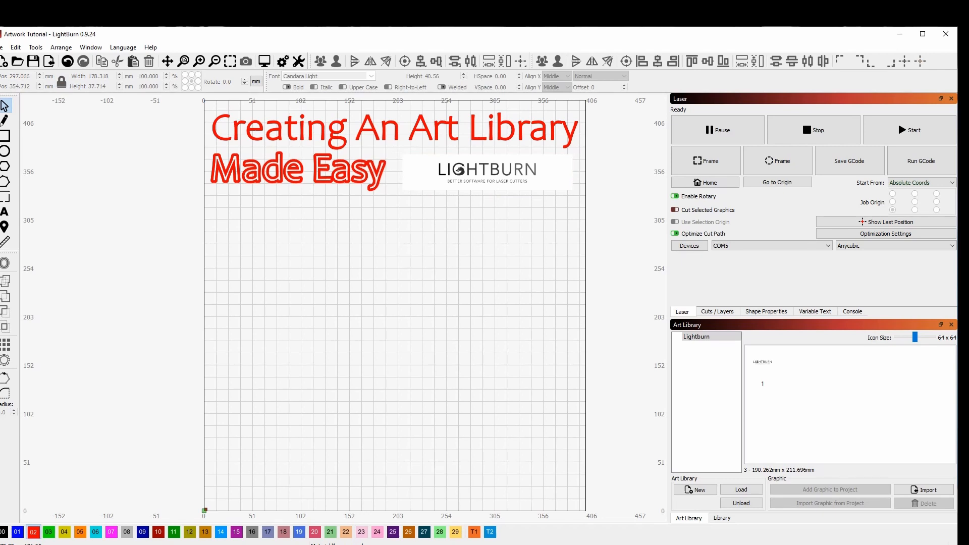
Switch to Chrome, search Google for "Lightburn logo" and browse the image results
key("alt+Tab")
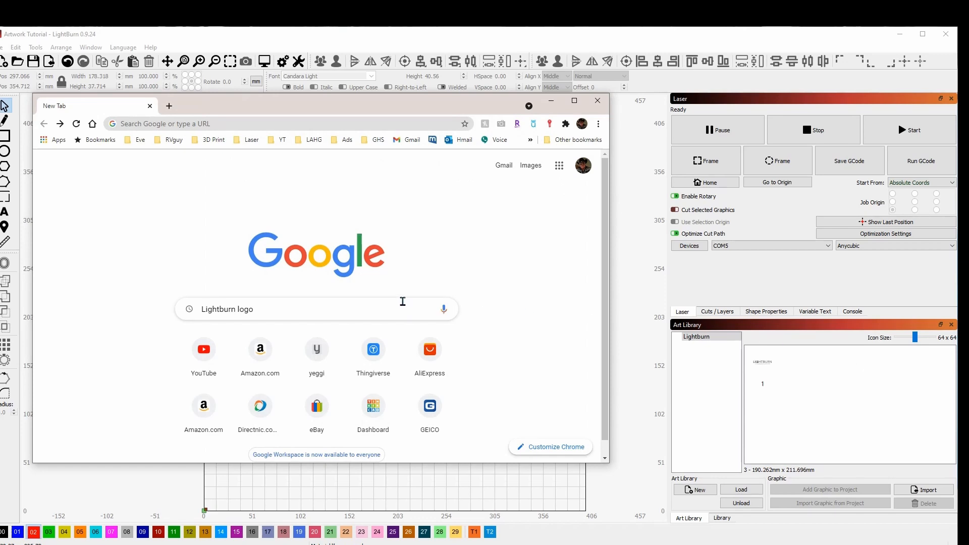
left_click(394, 307)
key("Return")
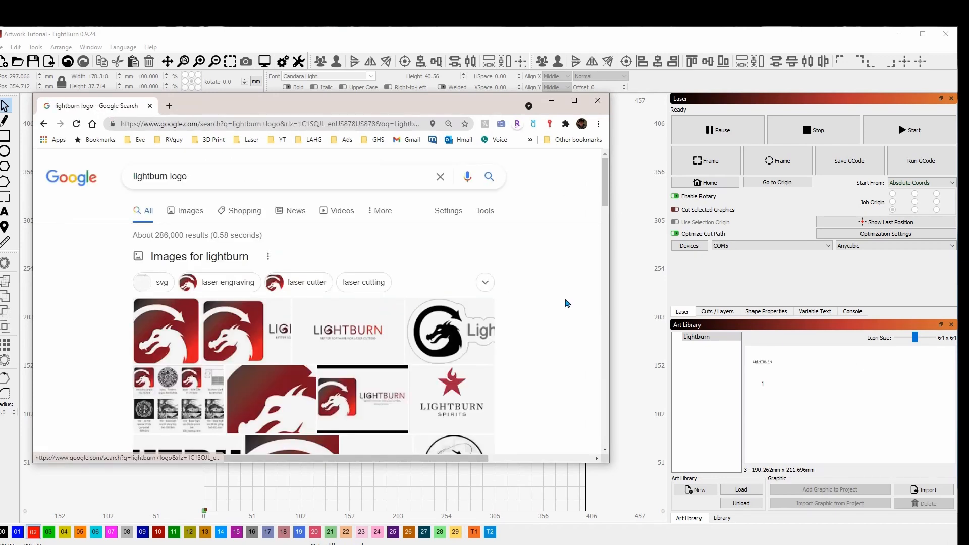
scroll(567, 303, "down", 2)
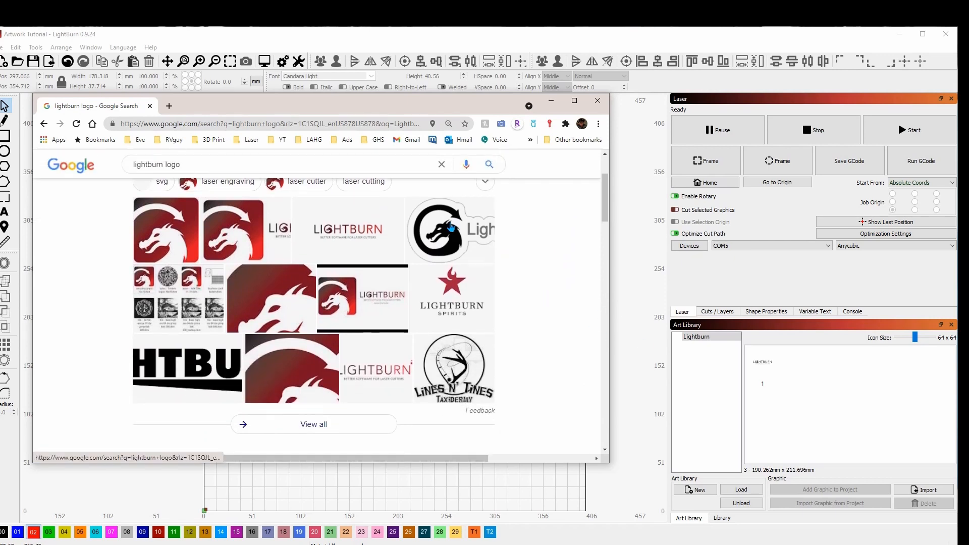
Open the black dragon LightBurn logo from the image results and copy the enlarged image
right_click(451, 227)
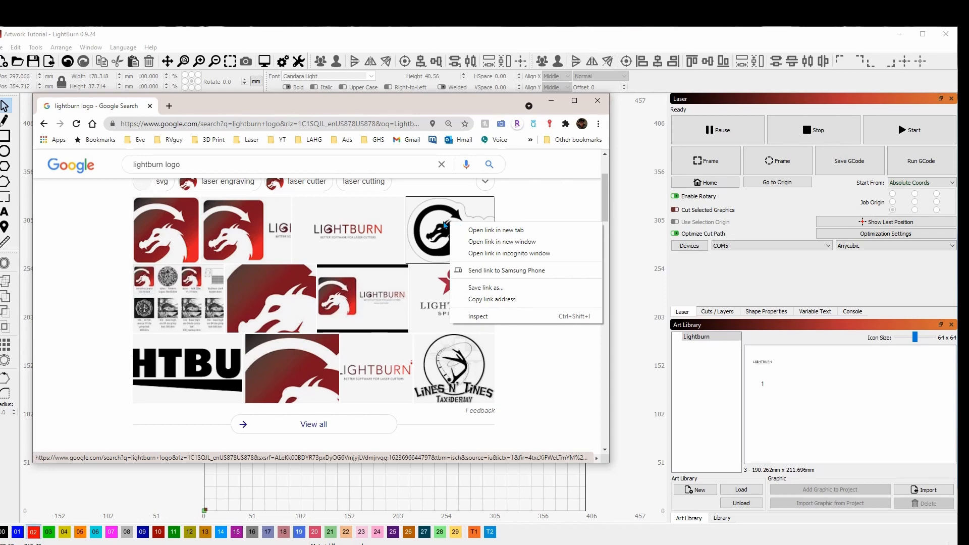
left_click(440, 225)
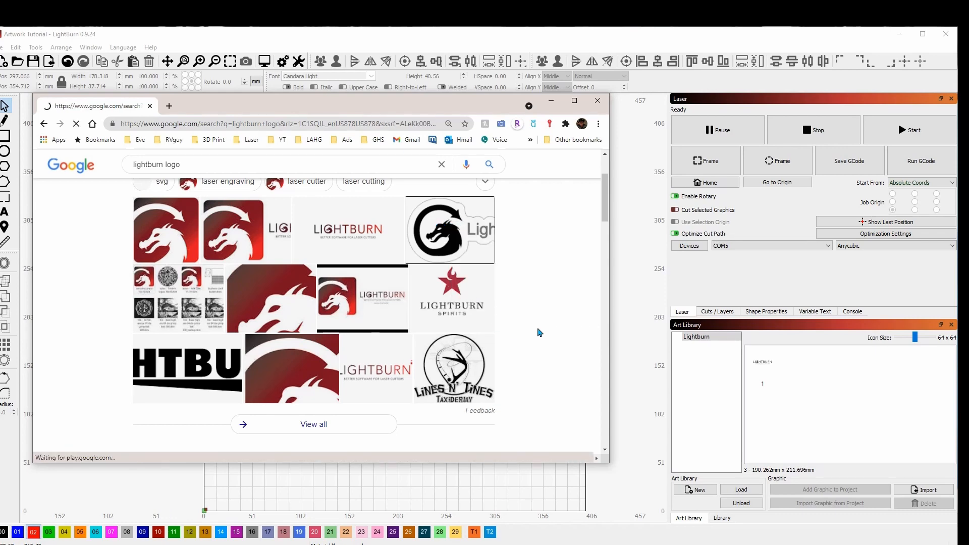
right_click(445, 242)
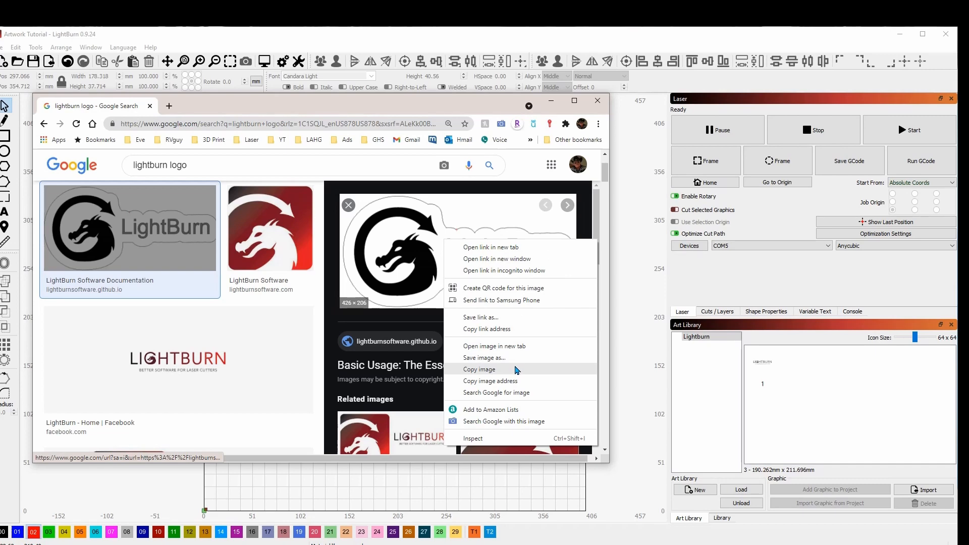
left_click(517, 370)
Return to LightBurn and paste the copied dragon logo onto the empty middle of the workspace
left_click(495, 486)
right_click(390, 295)
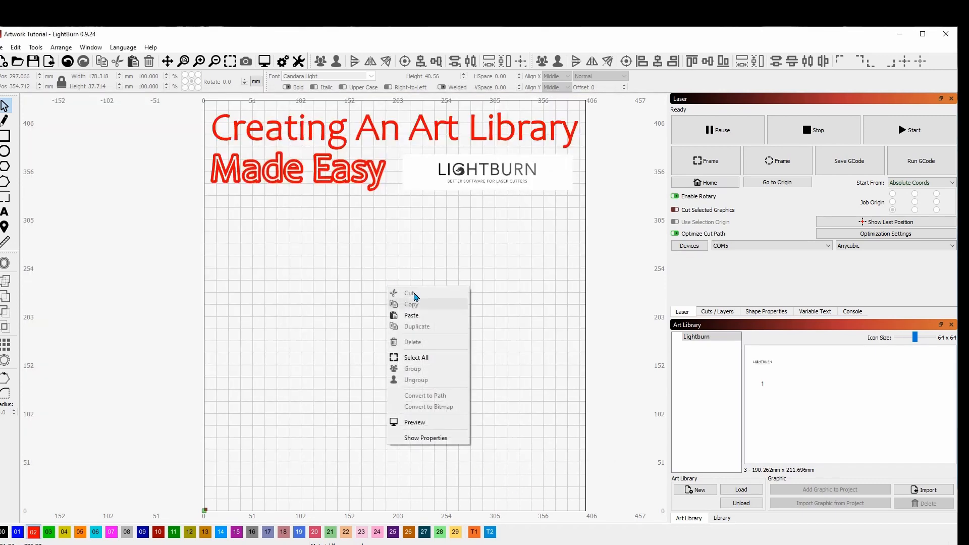
left_click(404, 314)
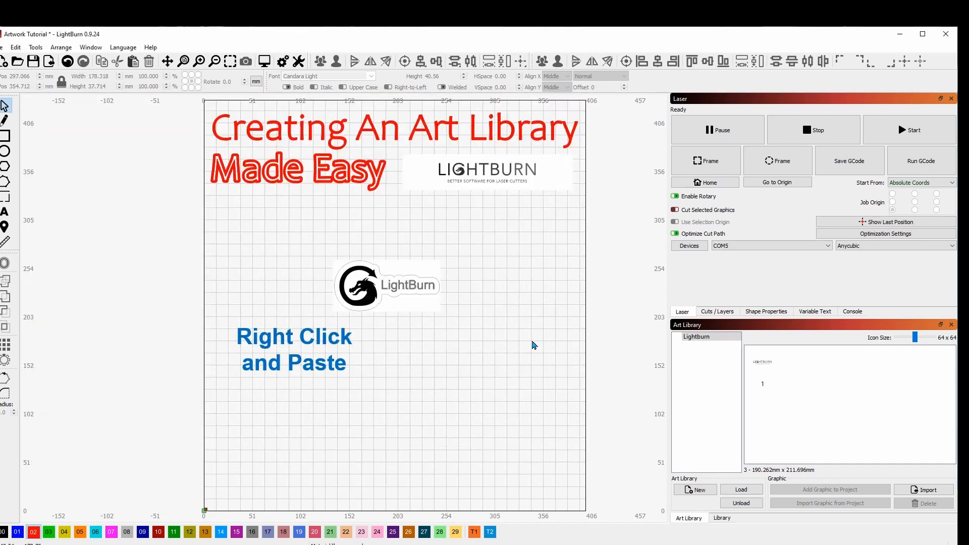
Import the pasted dragon logo from the project into the Lightburn art library as a graphic named 2
left_click(386, 287)
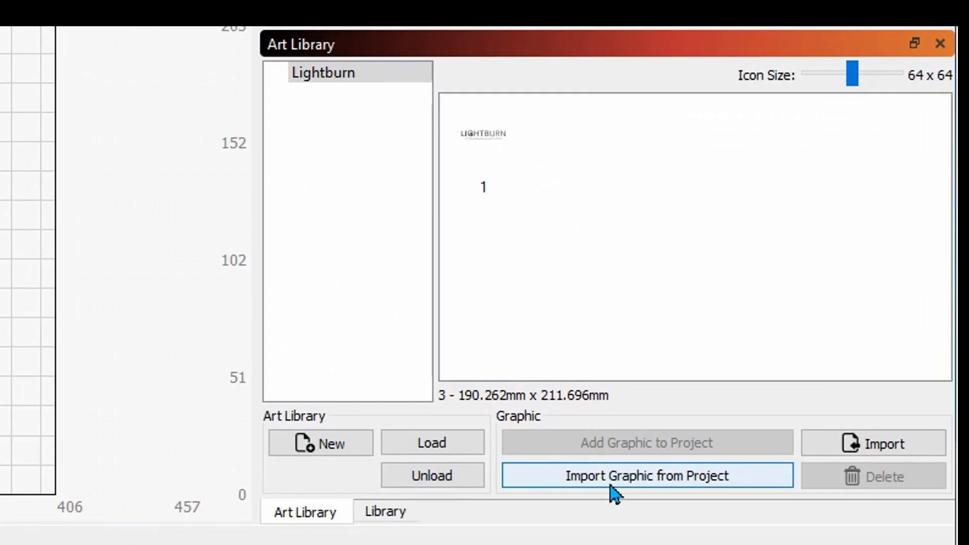
left_click(621, 484)
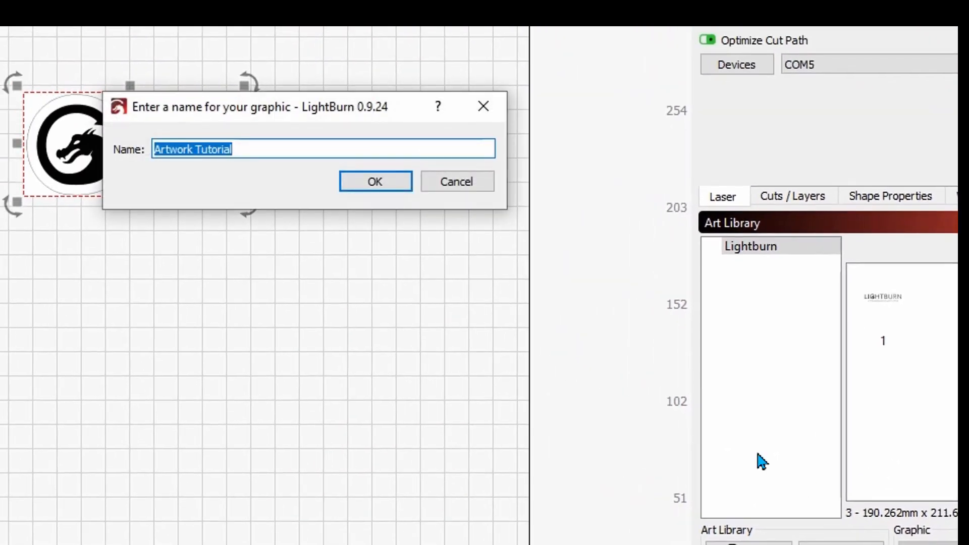
type("2")
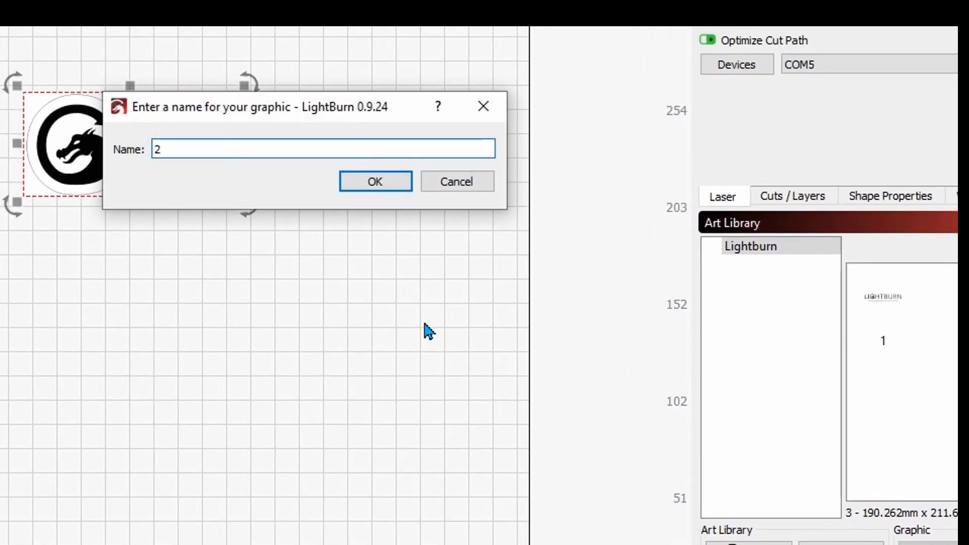
key("Return")
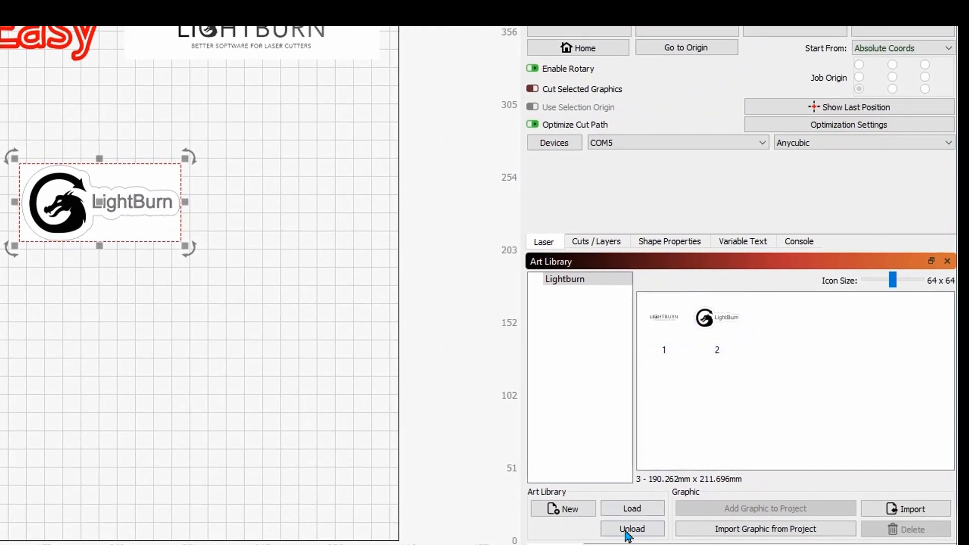
left_click(613, 544)
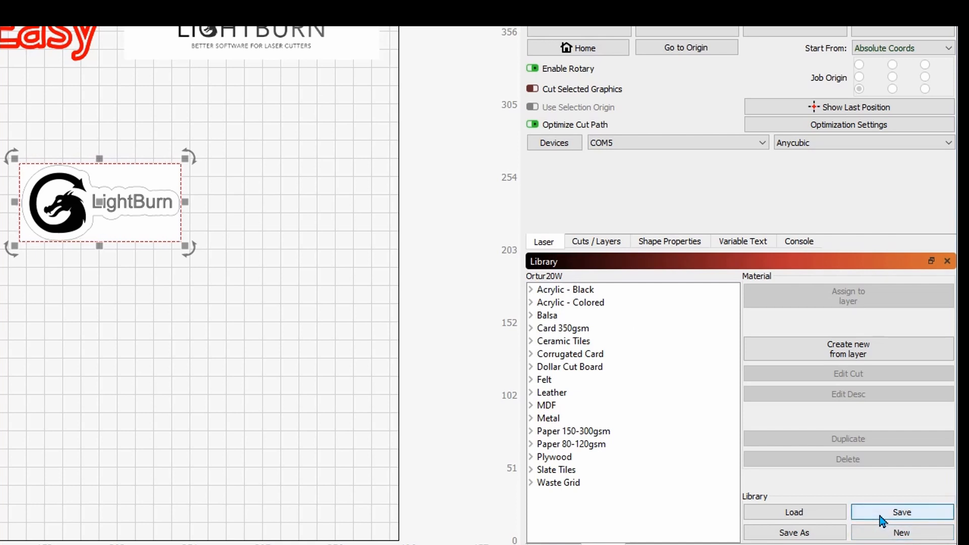
left_click(554, 544)
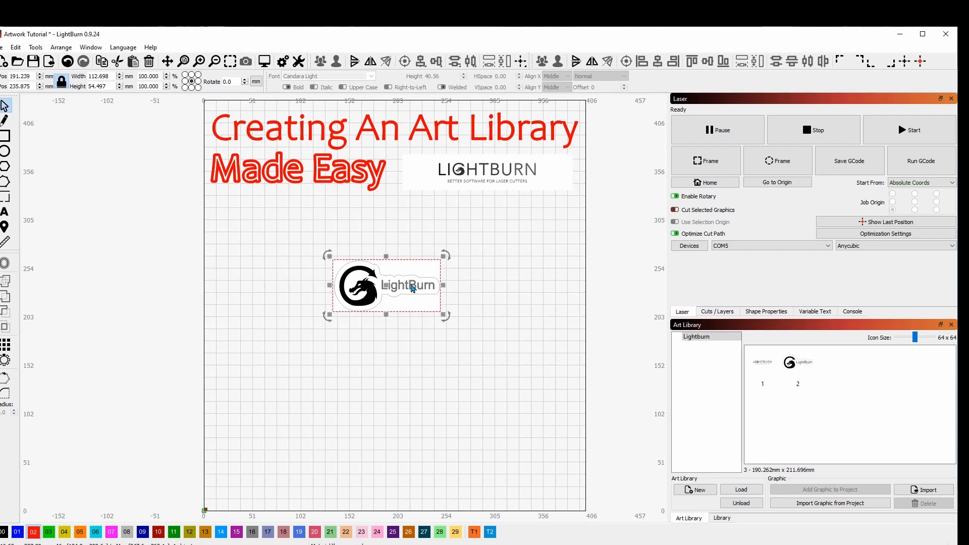
Delete the dragon logo from the workspace and bring in the handwritten rose card image from the card folder in File Explorer
key("Delete")
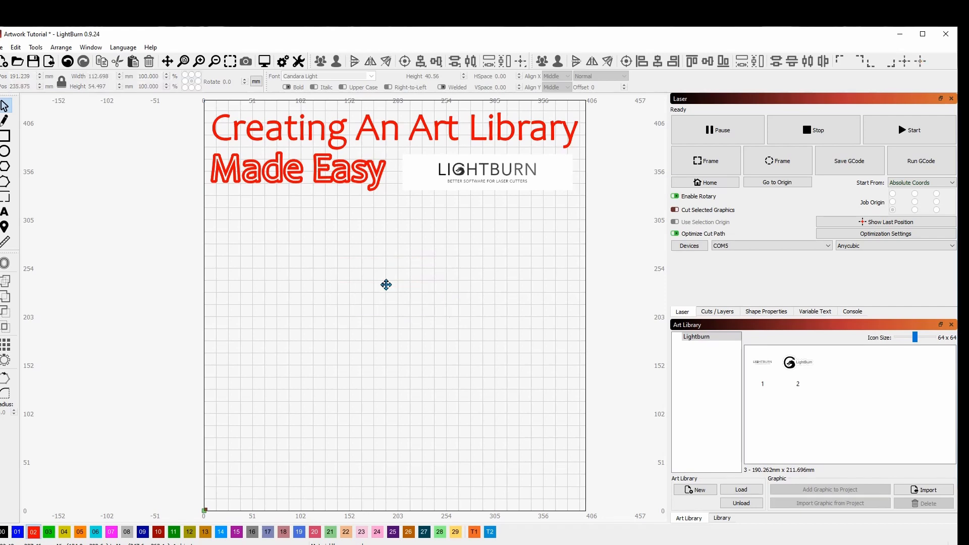
key("alt+Tab")
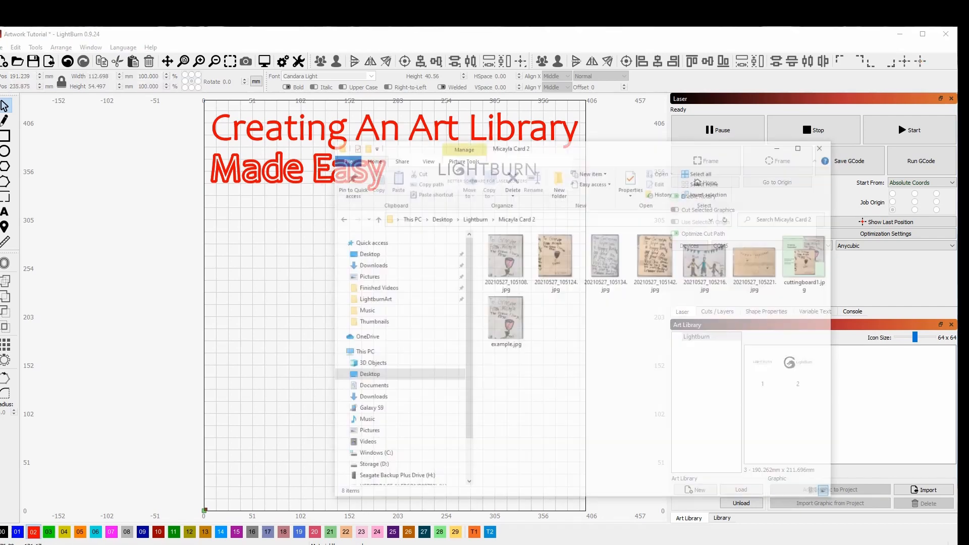
left_click_drag(540, 296, 383, 291)
left_click(339, 287)
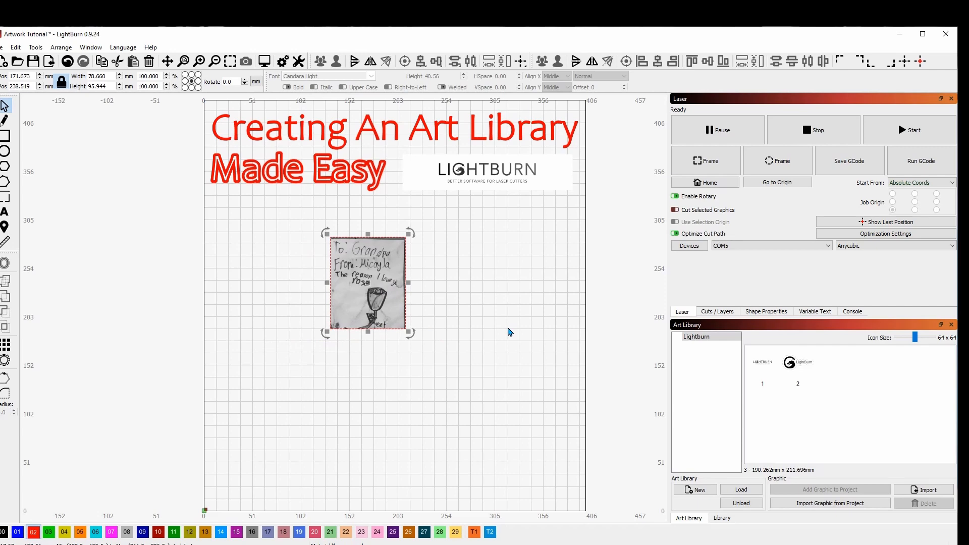
Create a new art library named Family Pics and import the selected rose card image into it as Pic
left_click(696, 490)
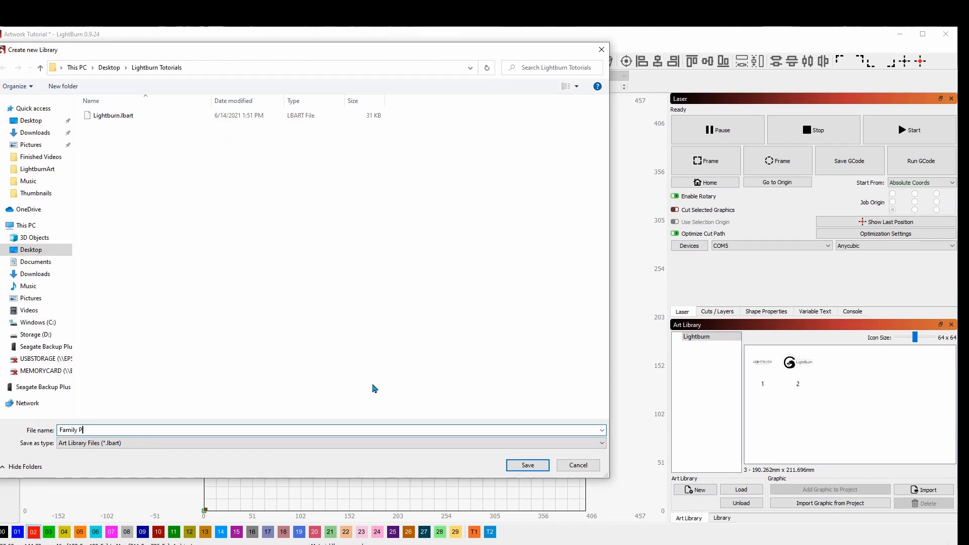
key("Return")
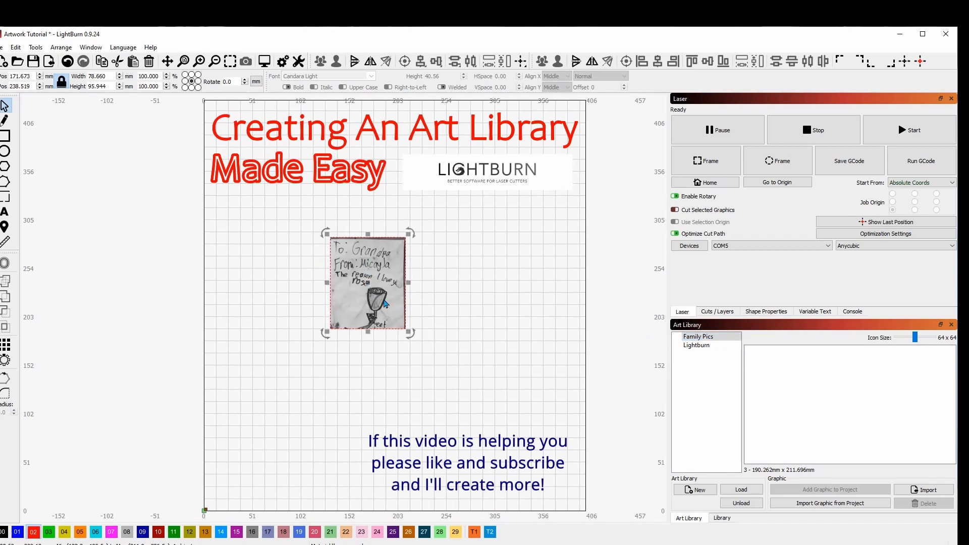
left_click(824, 505)
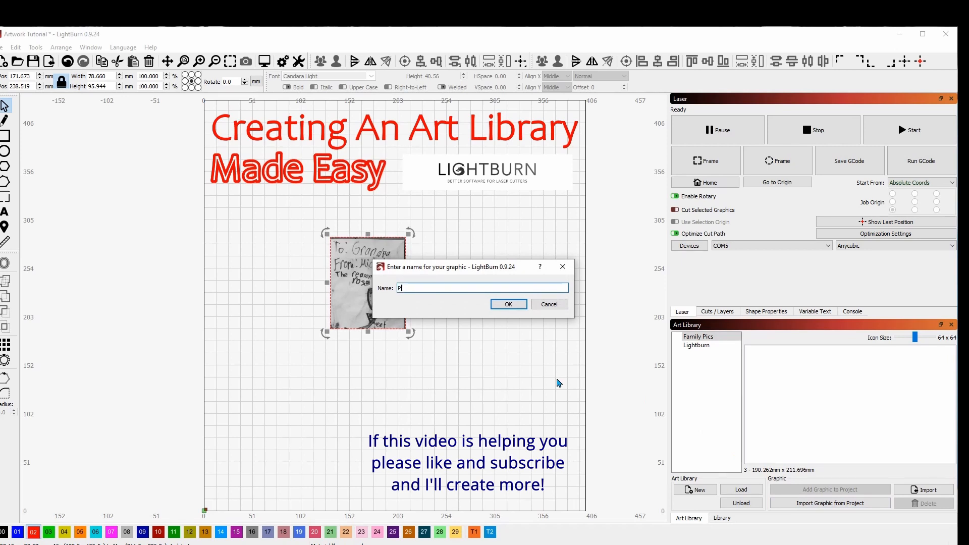
type("Pic")
key("Return")
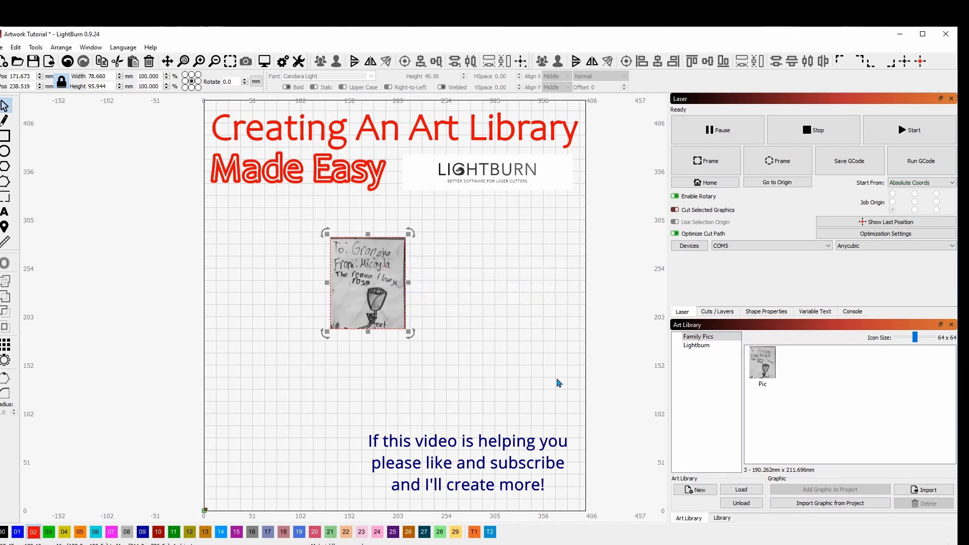
Delete the rose card image from the workspace, keeping the Pic graphic in the Family Pics library
left_click(720, 518)
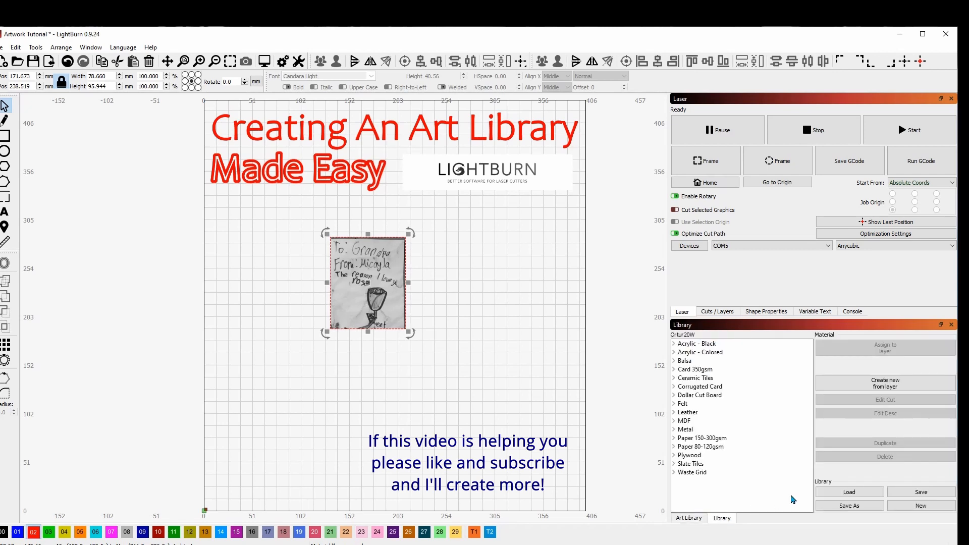
left_click(690, 518)
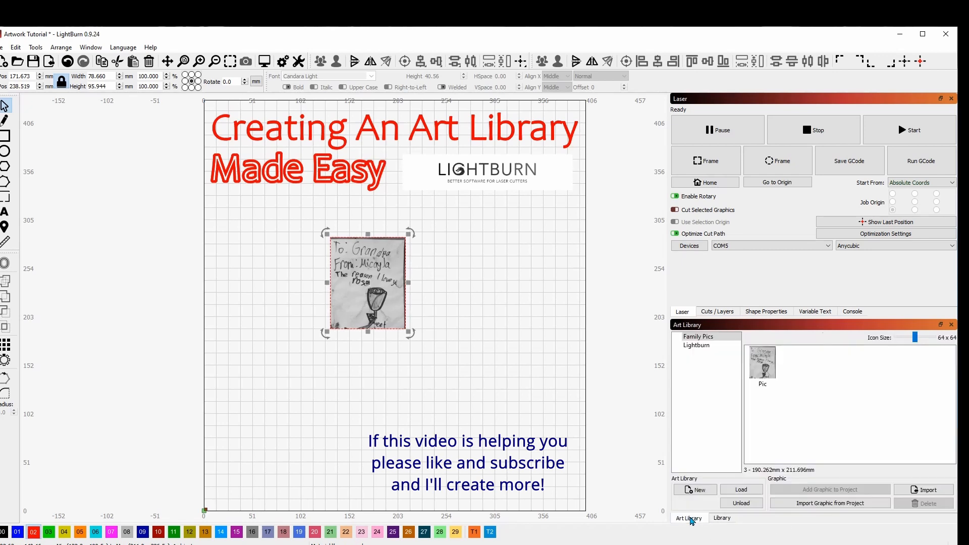
left_click(766, 367)
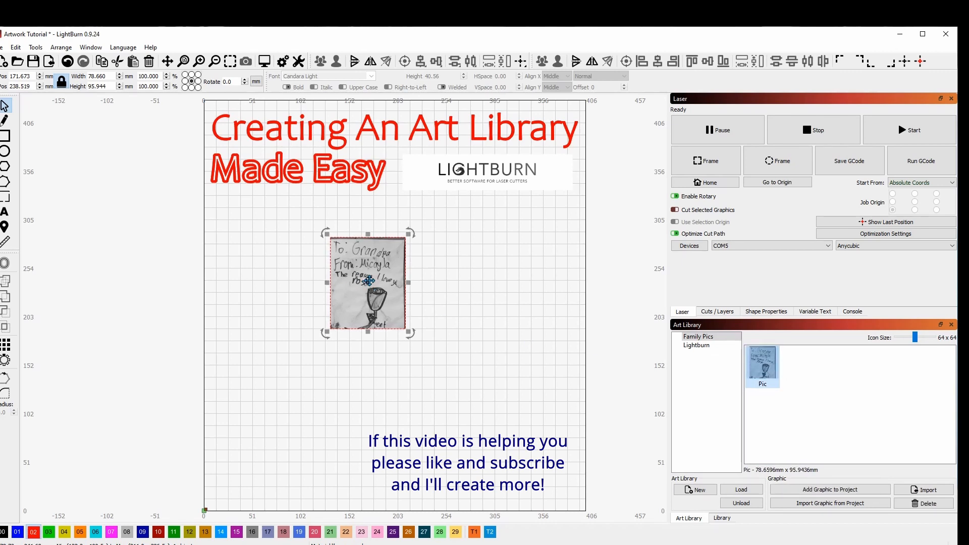
key("Delete")
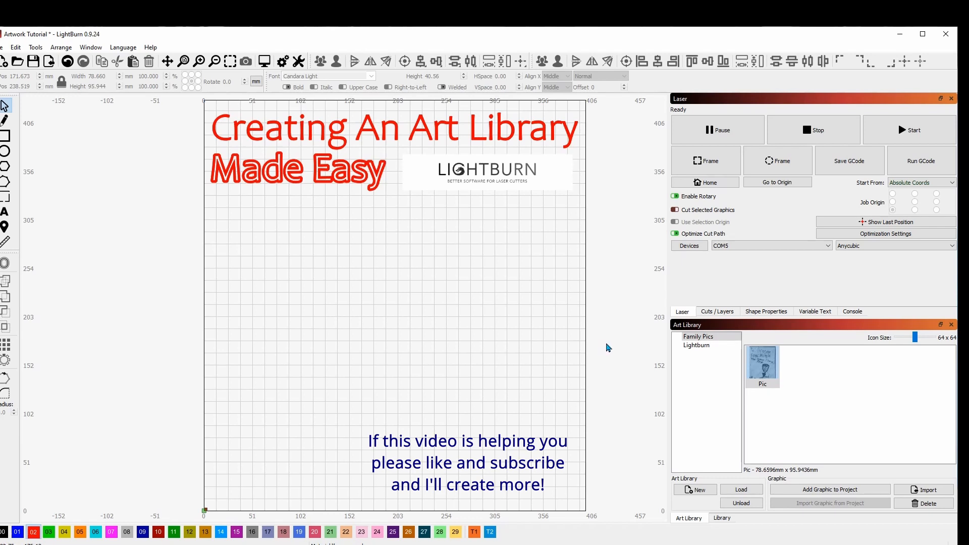
View the Lightburn library's graphics, return to Family Pics, and place its Pic graphic in the middle of the workspace
left_click(694, 345)
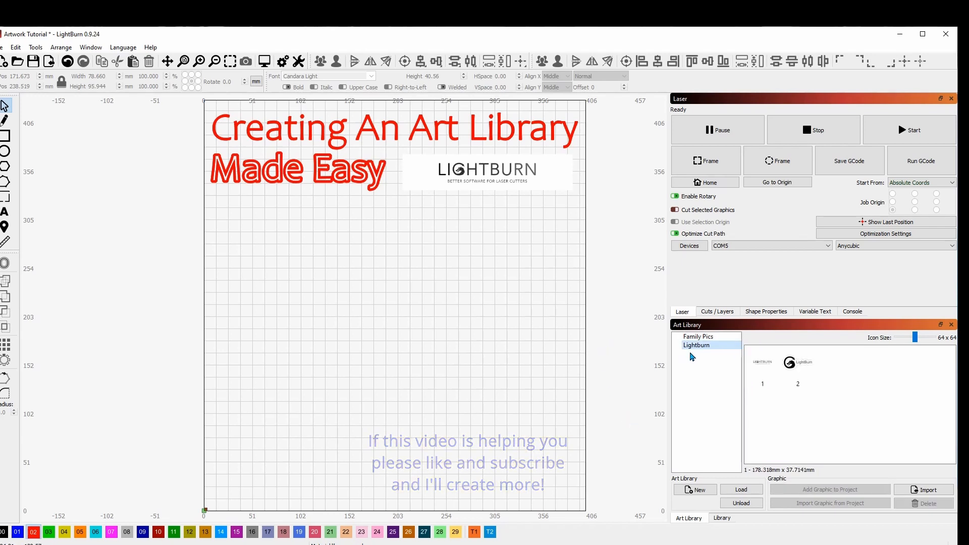
left_click(704, 339)
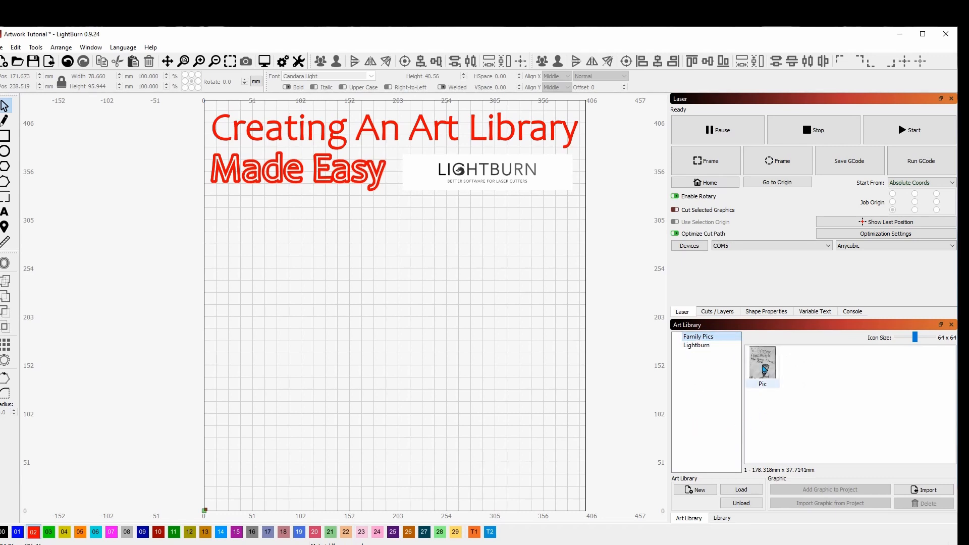
left_click(762, 364)
left_click_drag(764, 366, 616, 361)
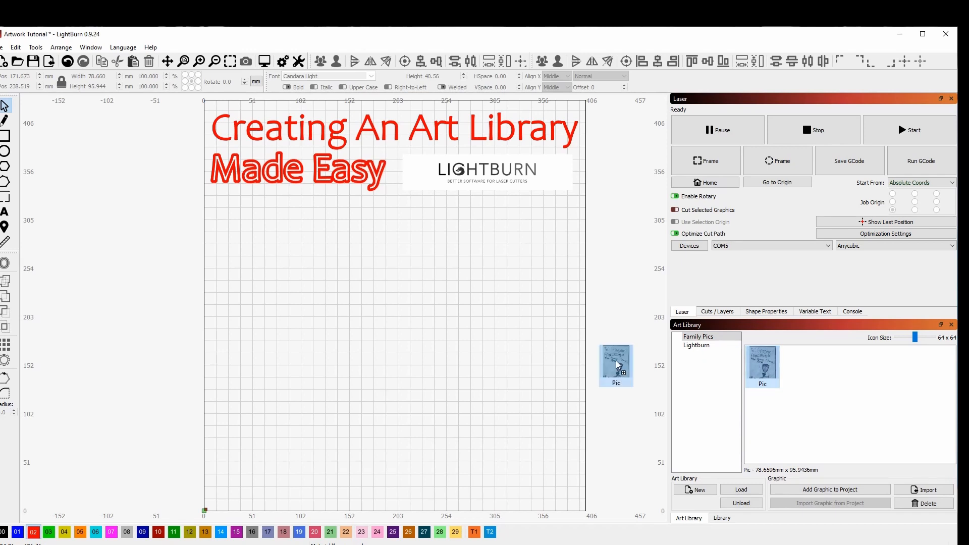
left_click_drag(413, 335, 412, 335)
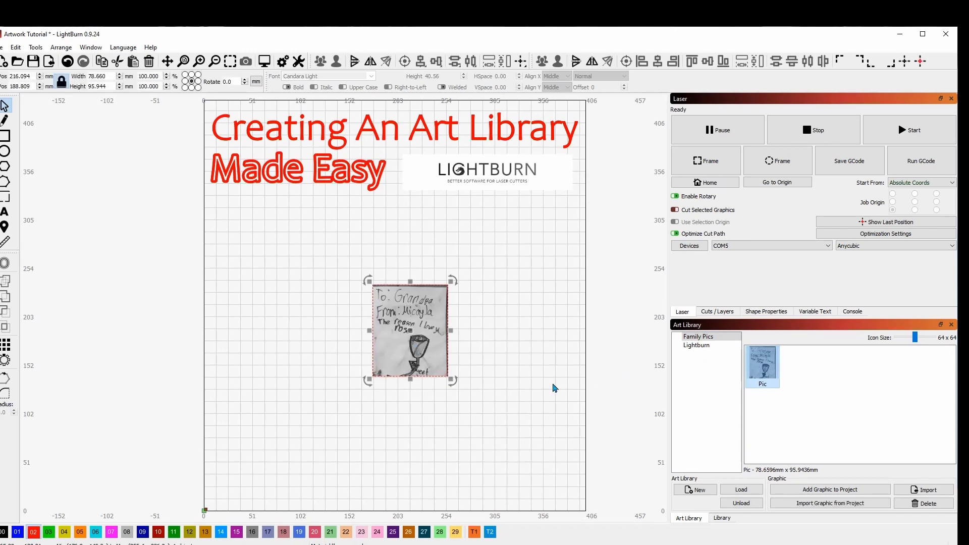
left_click(520, 340)
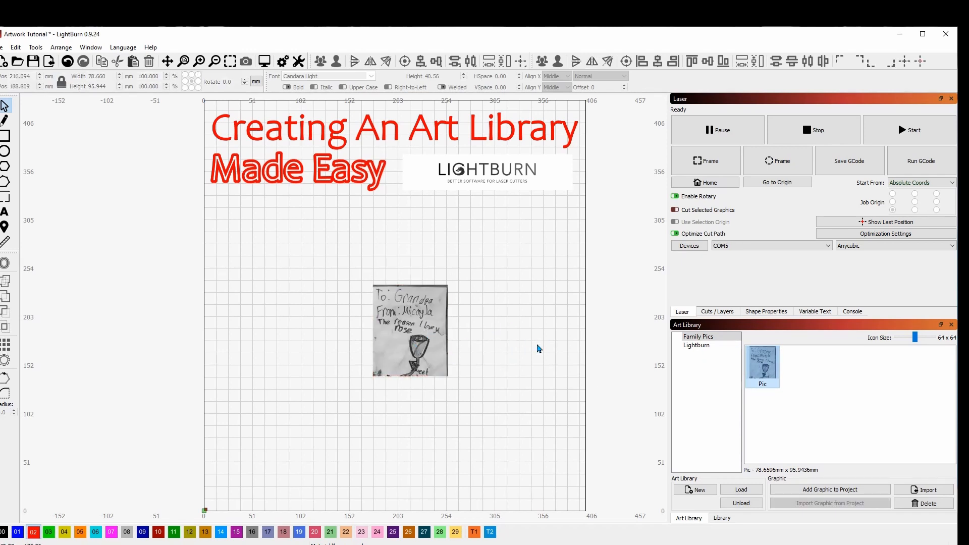
Enlarge the placed rose card image proportionally to about 121 by 148 mm, extending it up and to the right
left_click(398, 327)
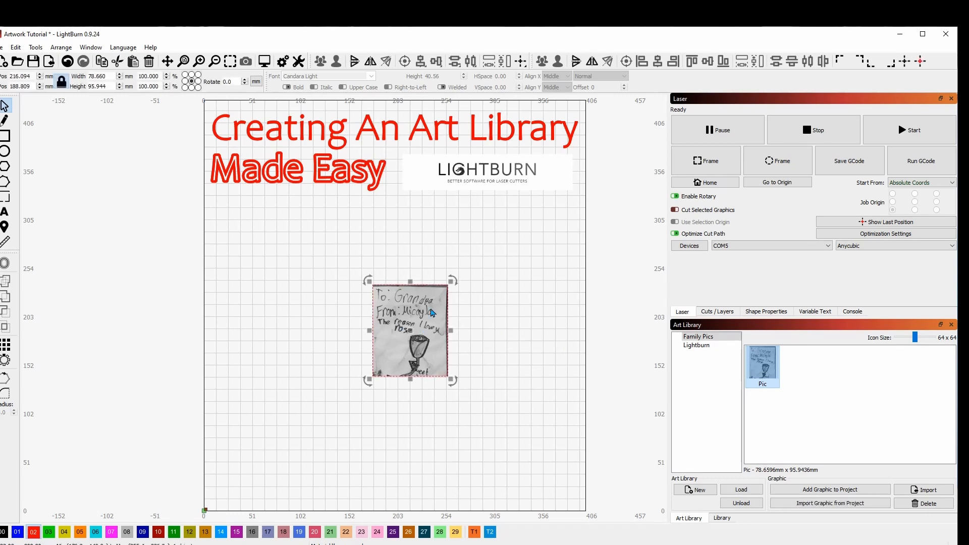
left_click_drag(448, 283, 492, 254)
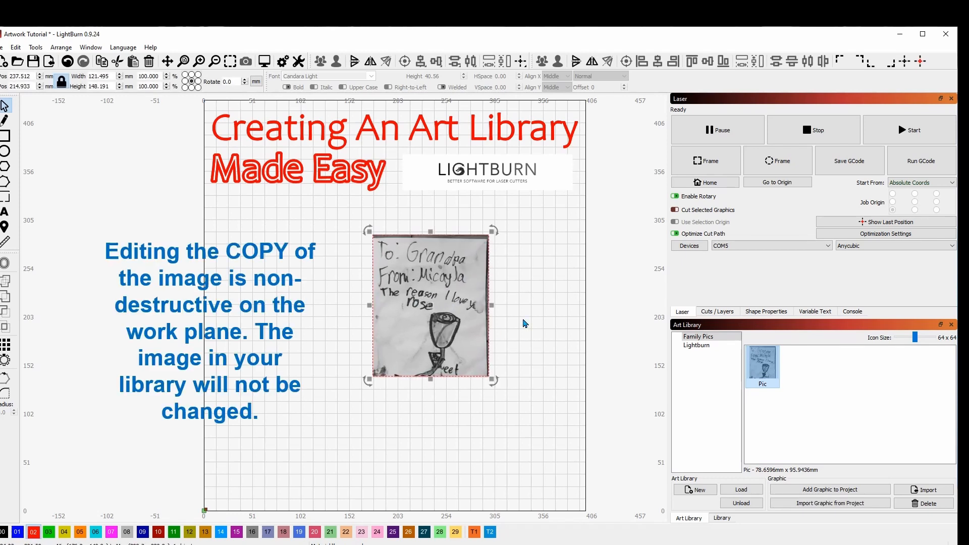
left_click(484, 358)
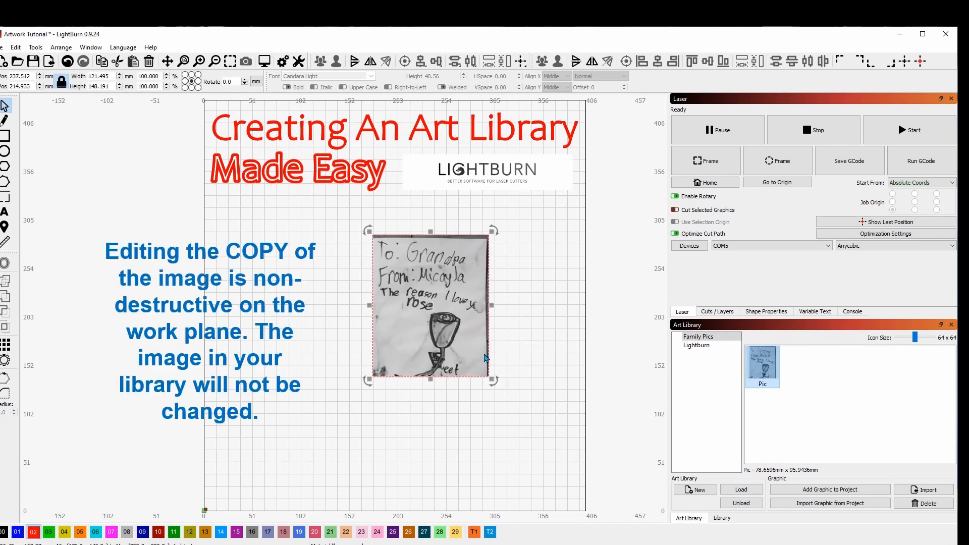
left_click(522, 307)
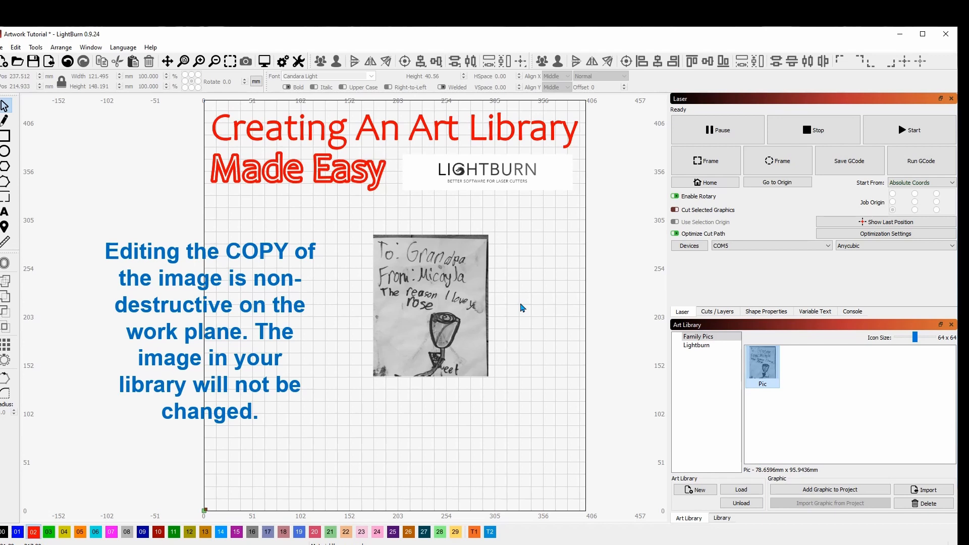
Examine the shape properties of the rose card image, including gamma, contrast and brightness, and return to the laser controls
left_click(447, 292)
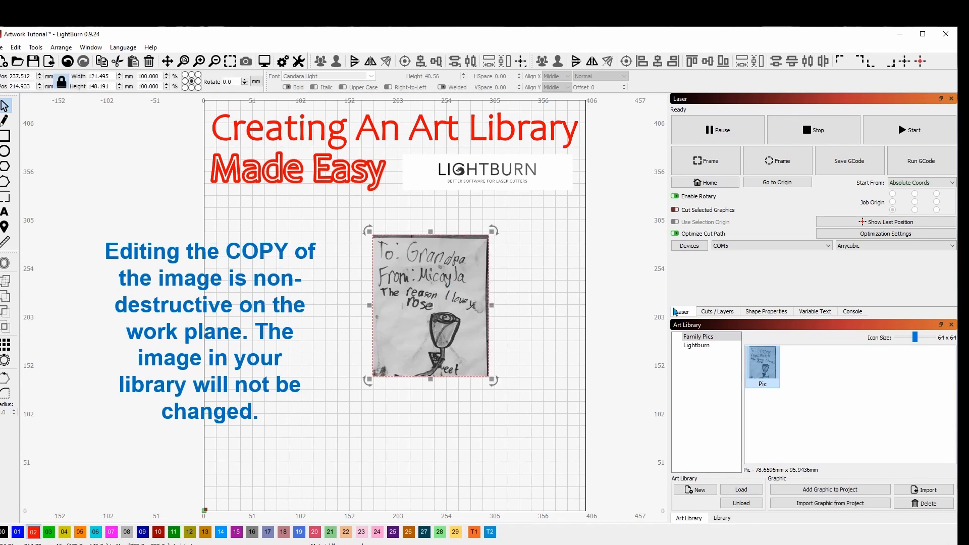
left_click(766, 311)
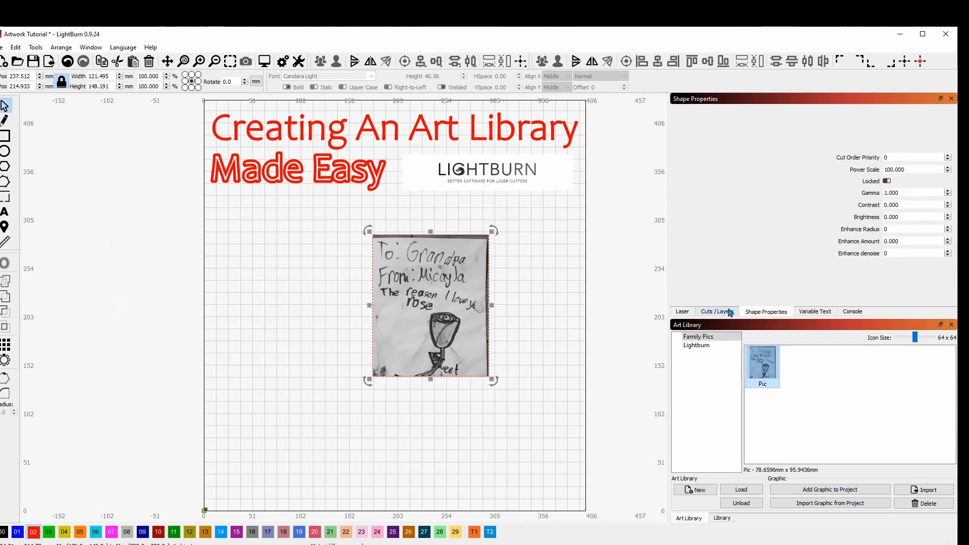
left_click(682, 311)
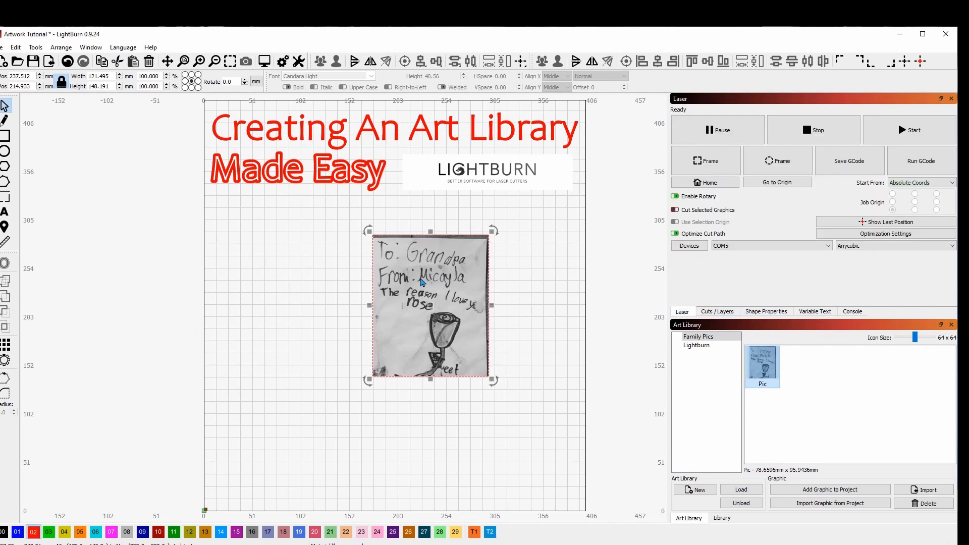
key("Escape")
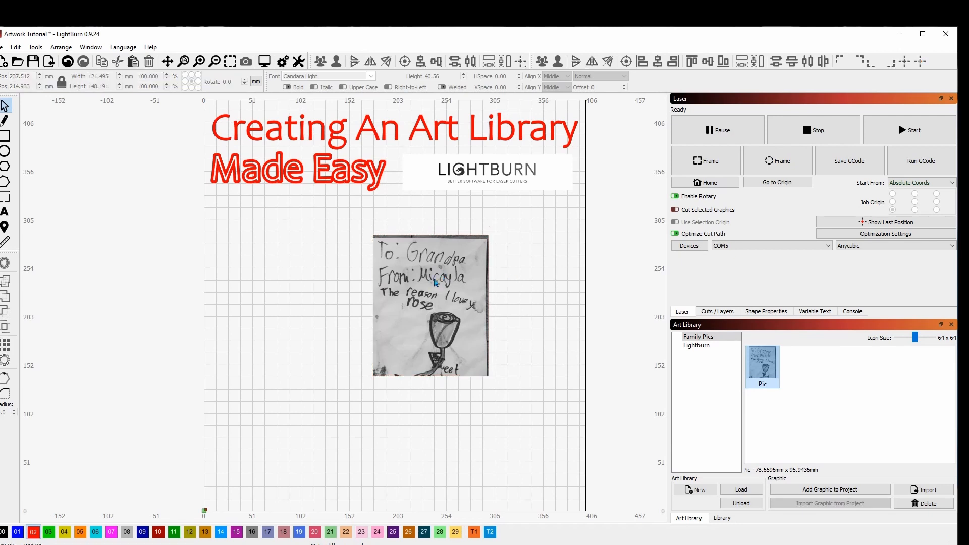
Open Adjust Image for the rose card image, then shrink its window and move it over the workspace
left_click(437, 272)
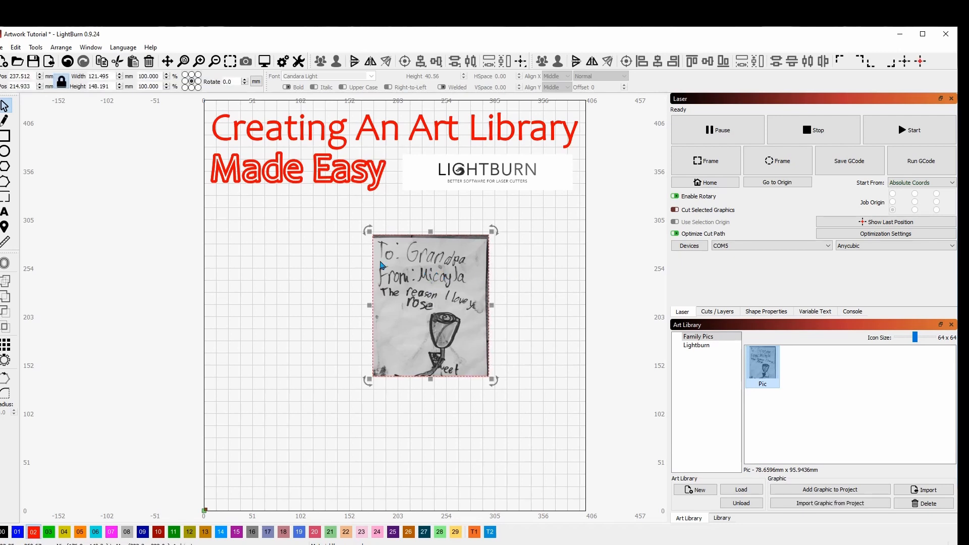
right_click(424, 272)
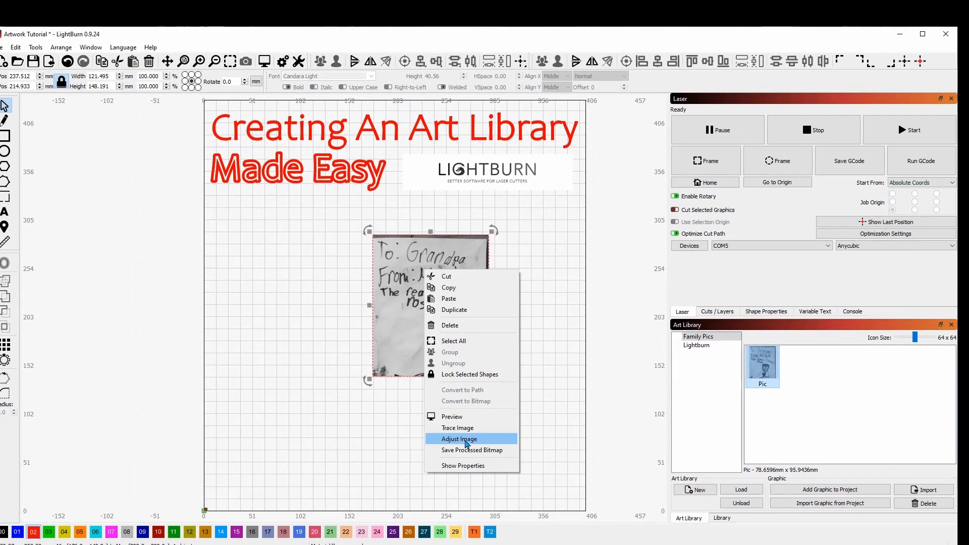
left_click(466, 443)
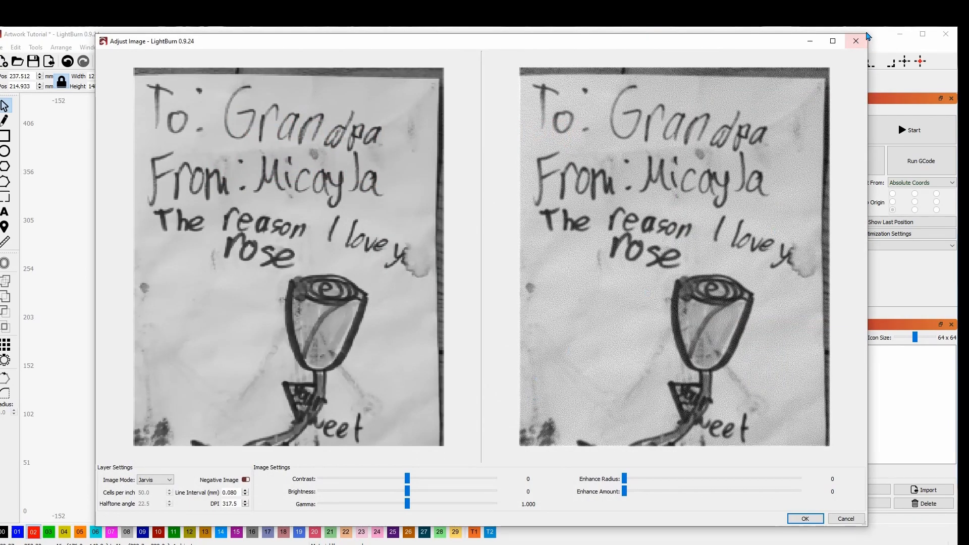
left_click_drag(868, 35, 731, 135)
left_click_drag(496, 147, 523, 99)
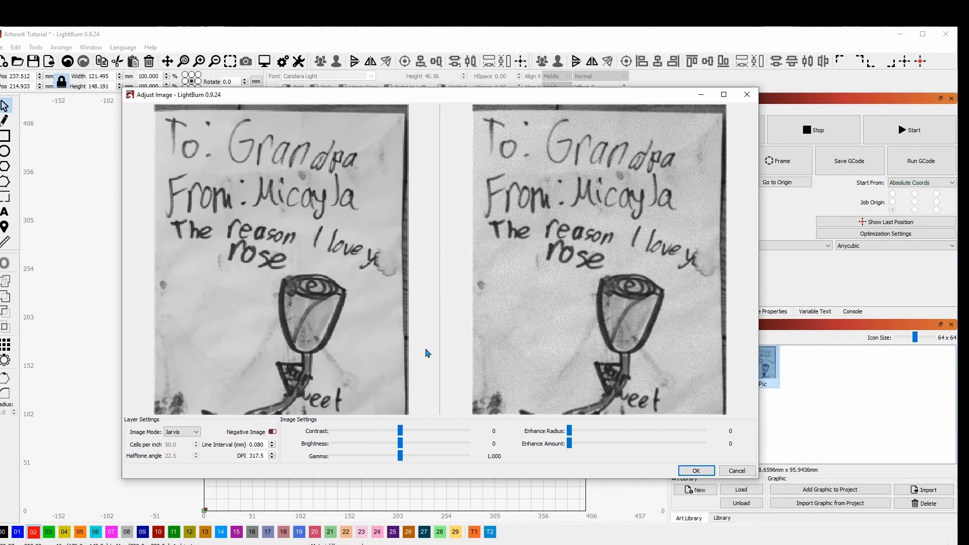
Turn Negative Image on and back off to compare the preview, and raise the image's gamma to 1.800
left_click(273, 432)
left_click(273, 432)
left_click_drag(401, 460, 430, 455)
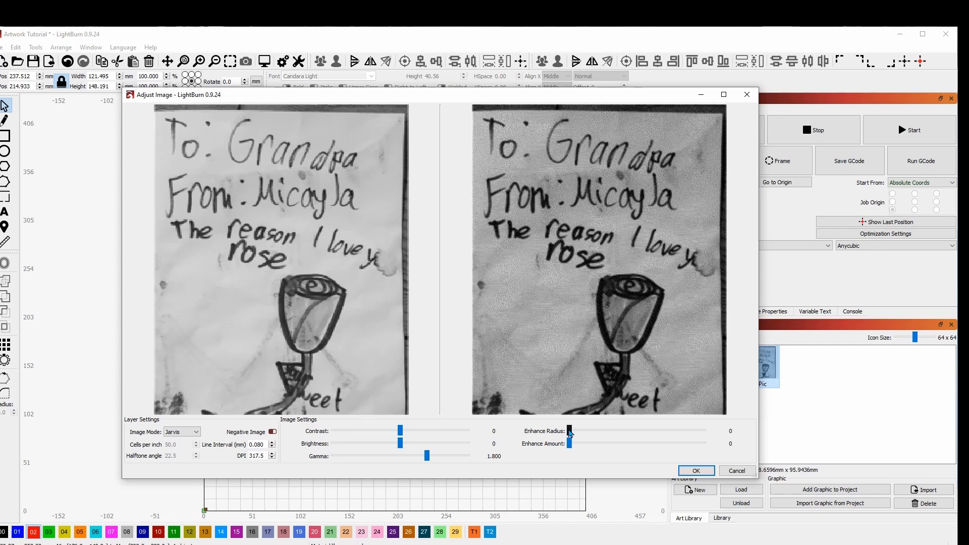
Preview the rose card image with enhance radius 4, enhance amount 380 and Grayscale mode, and discard the adjustments
mouse_move(570, 444)
left_mouse_down()
mouse_move(616, 448)
mouse_move(580, 432)
left_mouse_up()
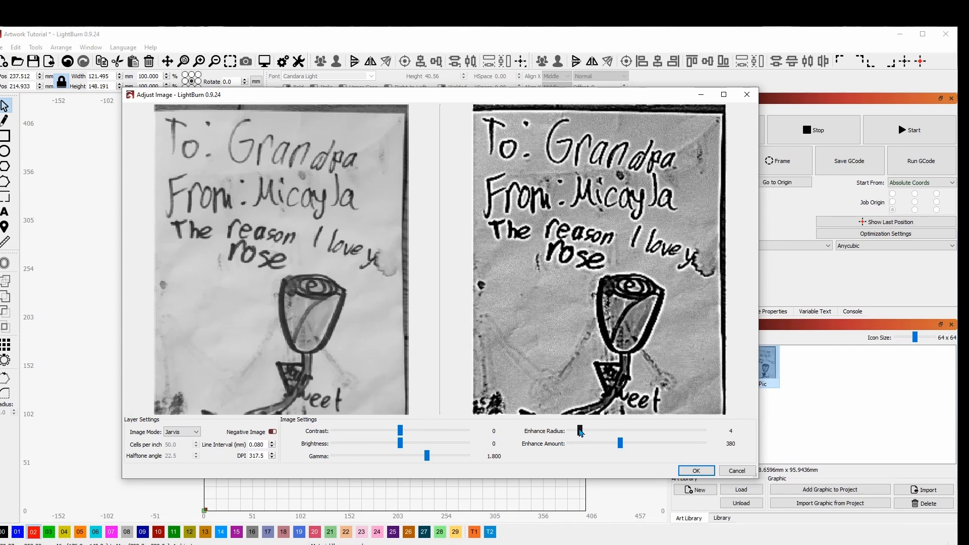
left_click(197, 433)
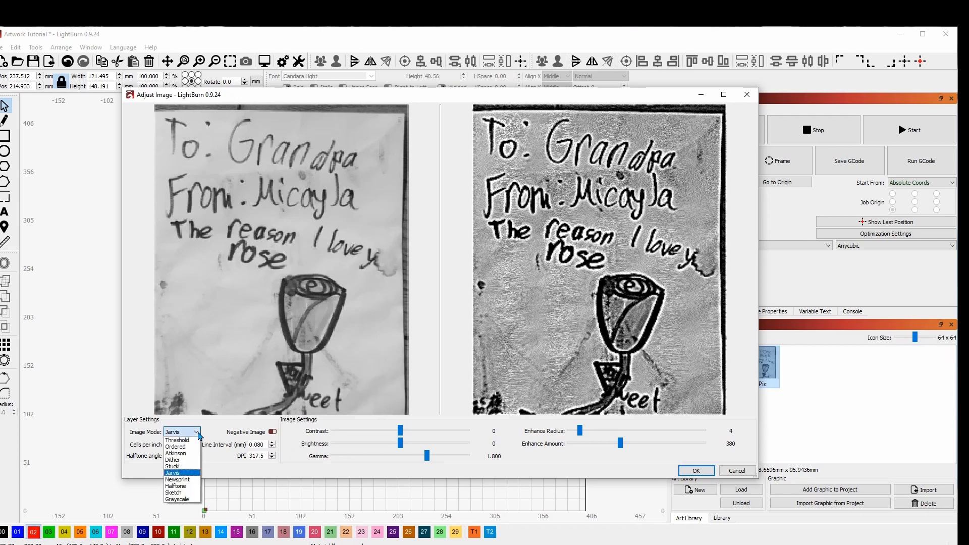
left_click(183, 502)
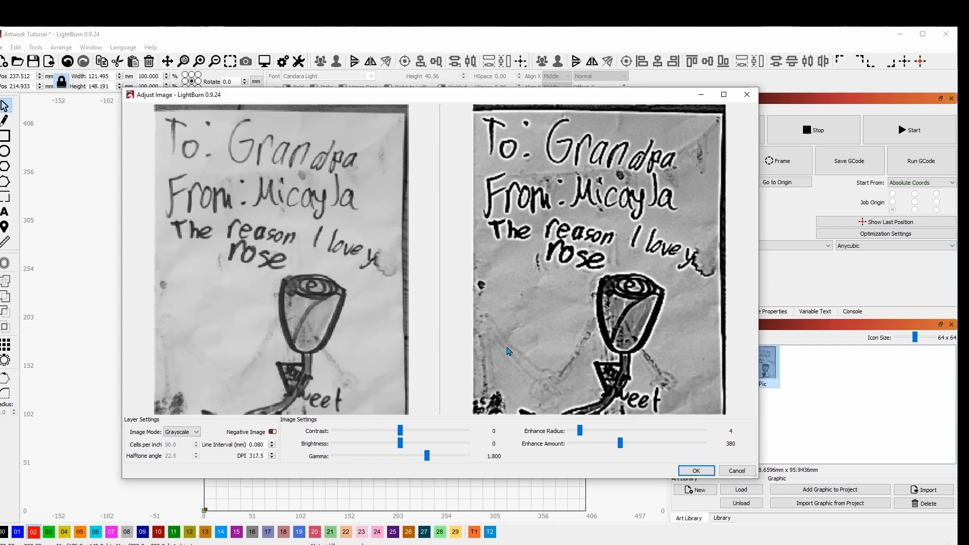
left_click(736, 471)
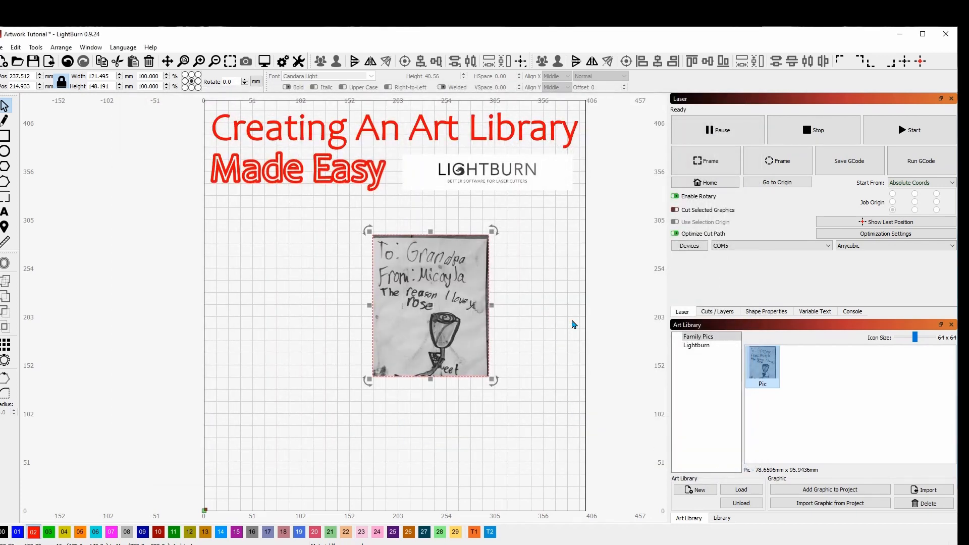
Delete the rose card image from the workspace and unload the Family Pics and Lightburn art libraries
left_click(534, 297)
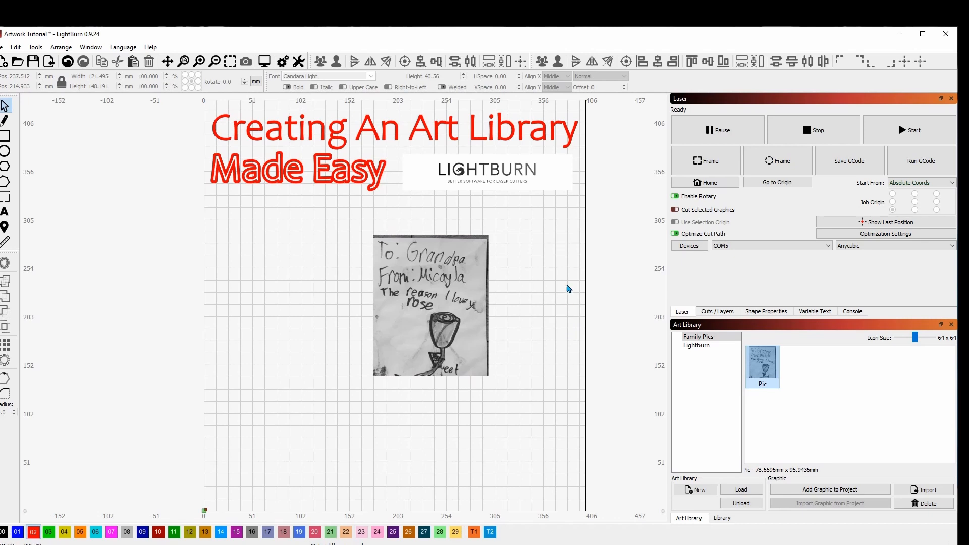
left_click(425, 299)
key("Delete")
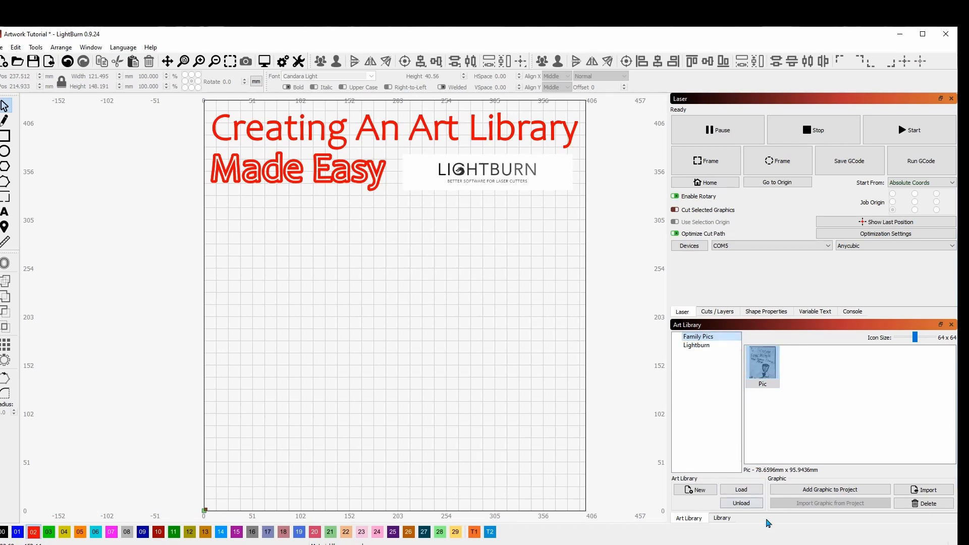
left_click(740, 503)
left_click(740, 504)
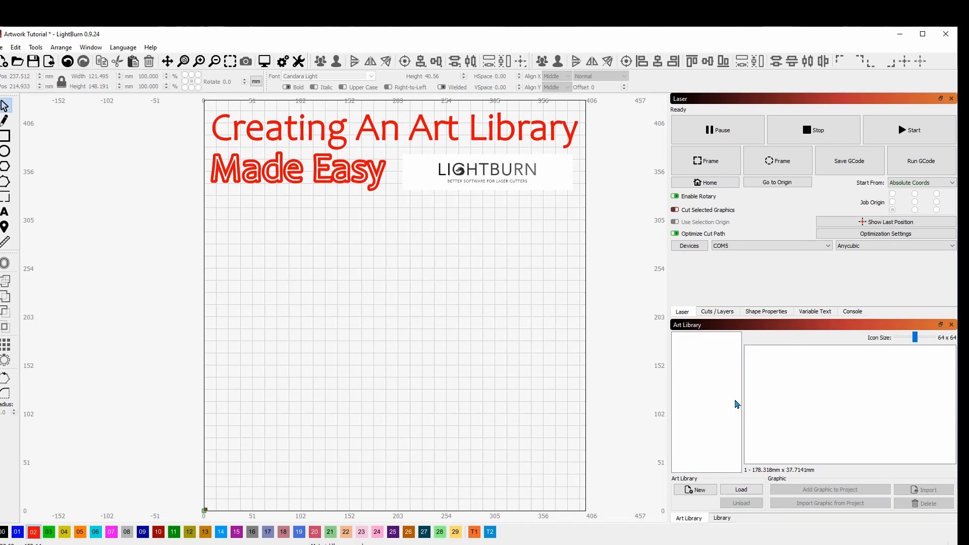
Try to load Family Pics.lbart and Lightburn.lbart together as art libraries
left_click(748, 493)
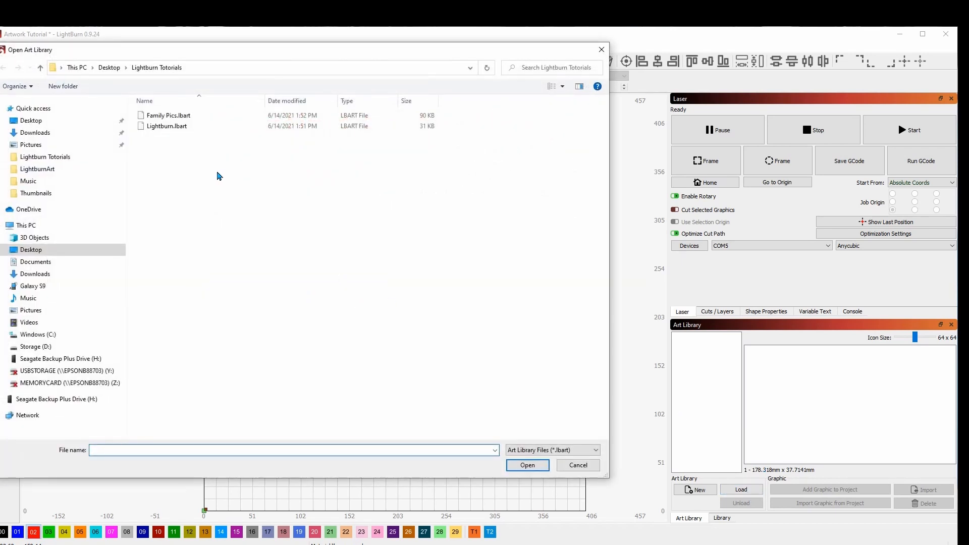
left_click(189, 117)
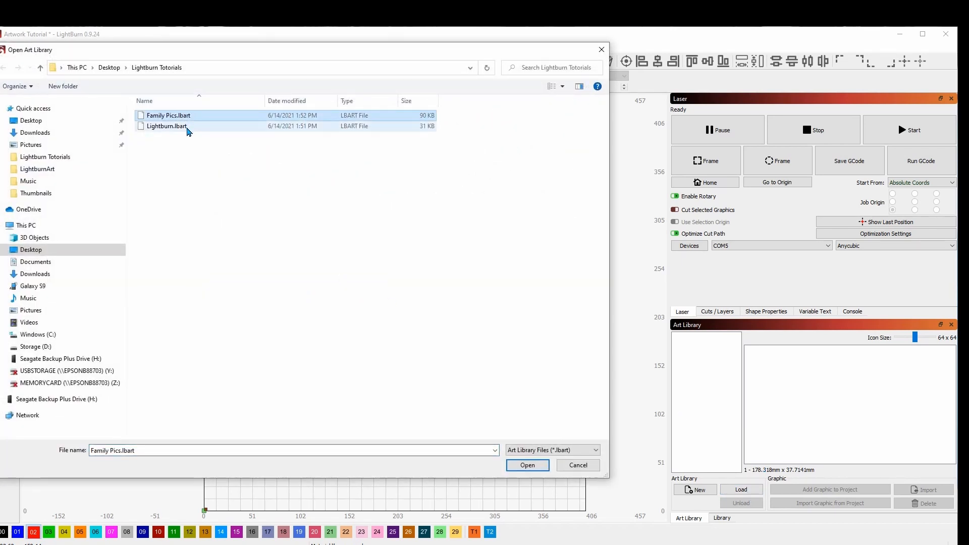
left_click(188, 131, "ctrl")
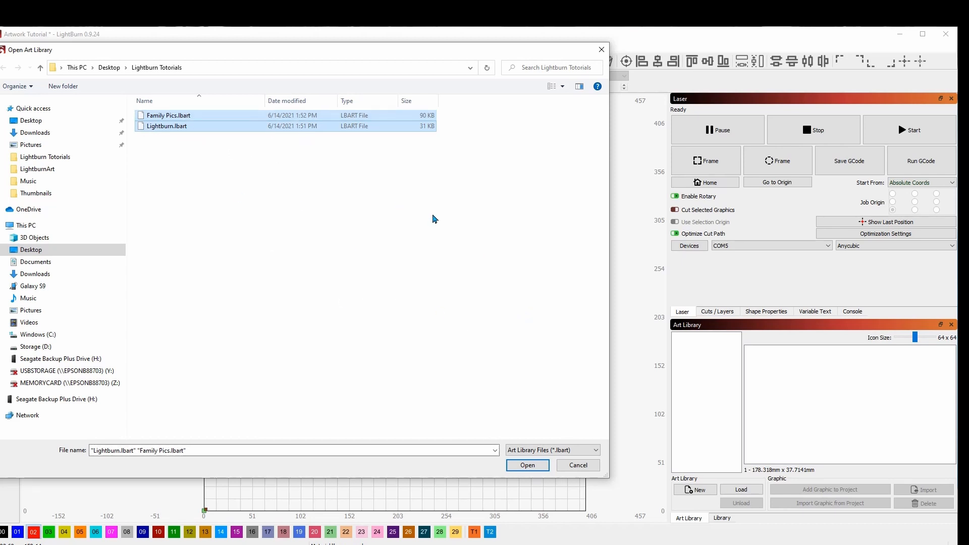
left_click_drag(464, 180, 147, 103)
left_click(541, 466)
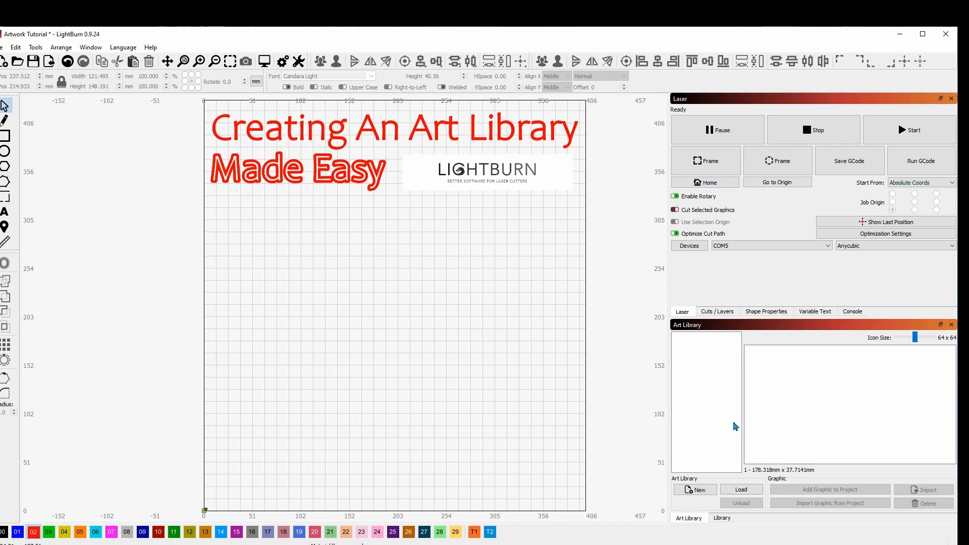
Load all art libraries from Animals.lbart through WorldMaps.lbart in the Desktop's LightburnArt folder
left_click(746, 491)
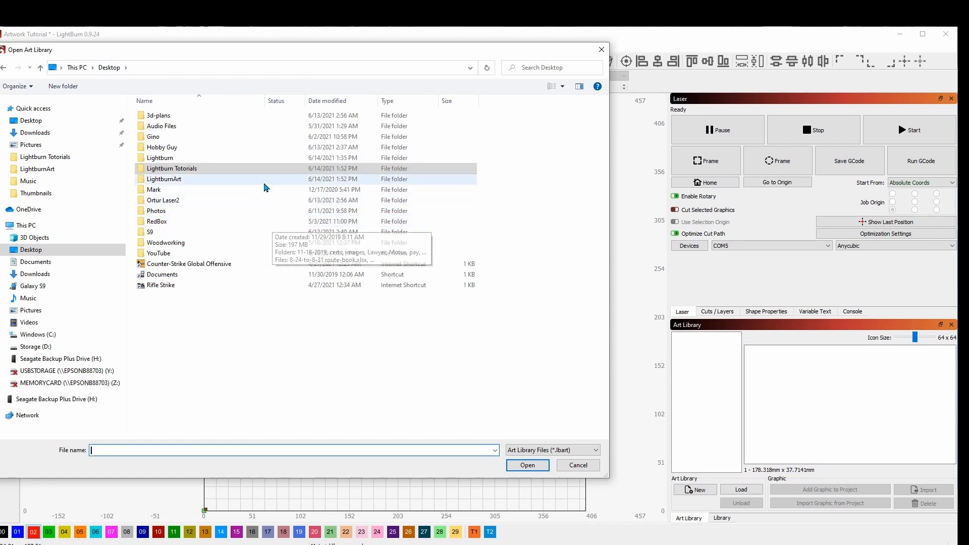
double_click(259, 181)
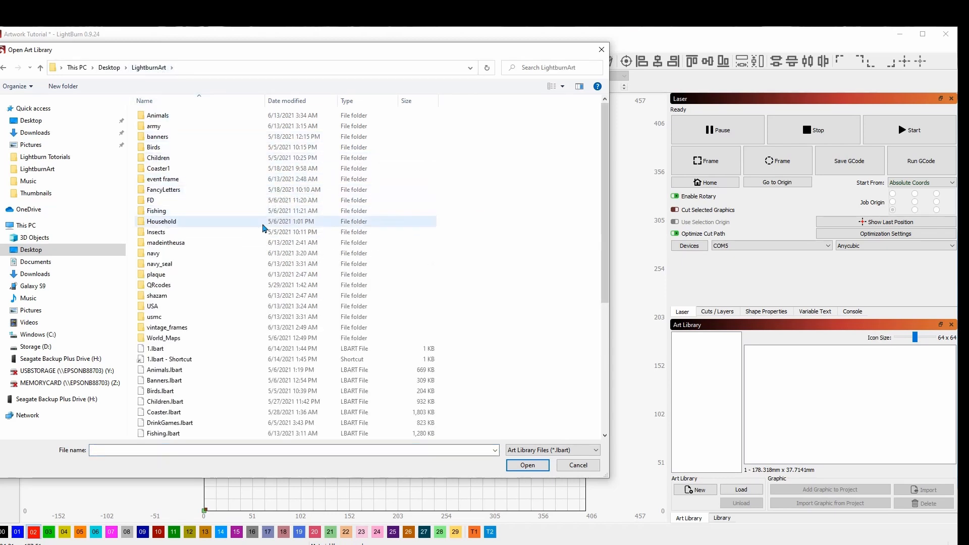
scroll(214, 176, "down", 6)
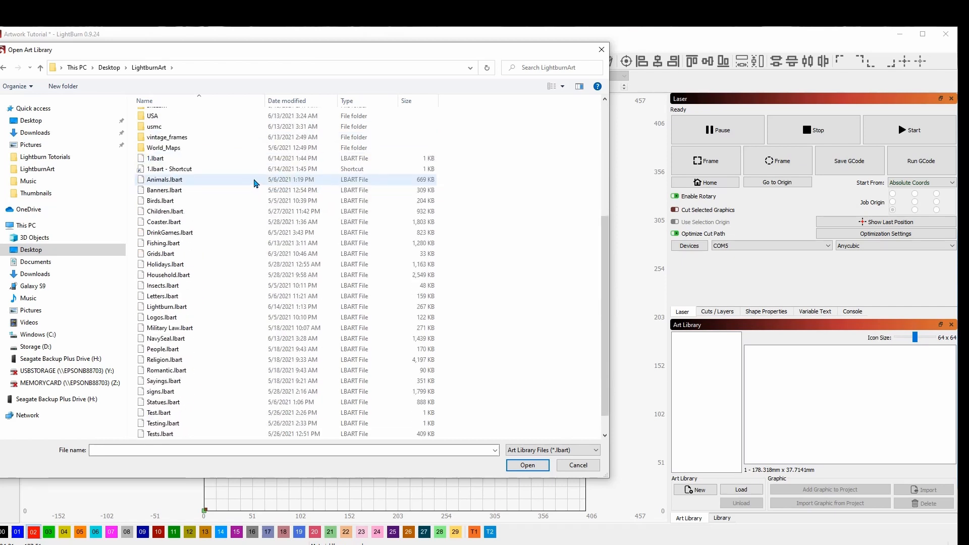
scroll(262, 217, "down", 1)
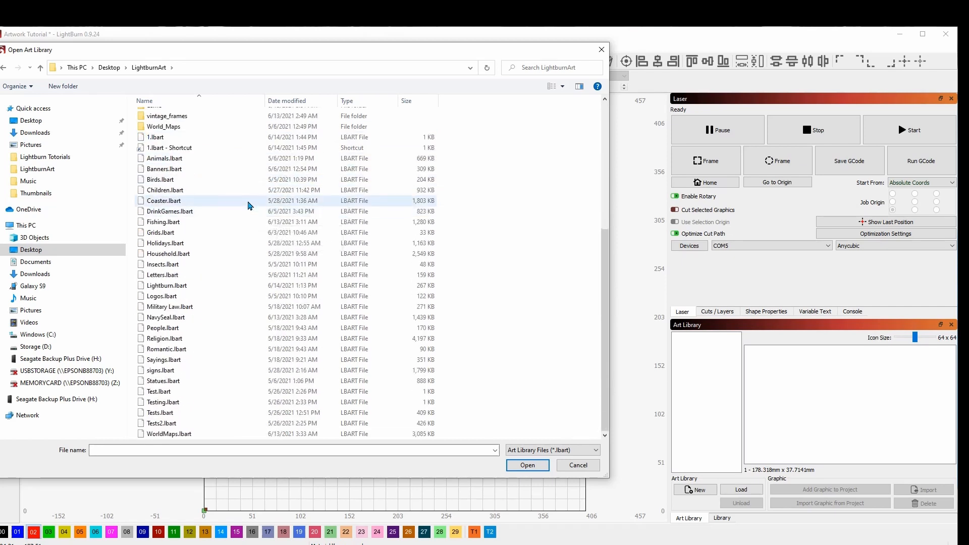
left_click(198, 160)
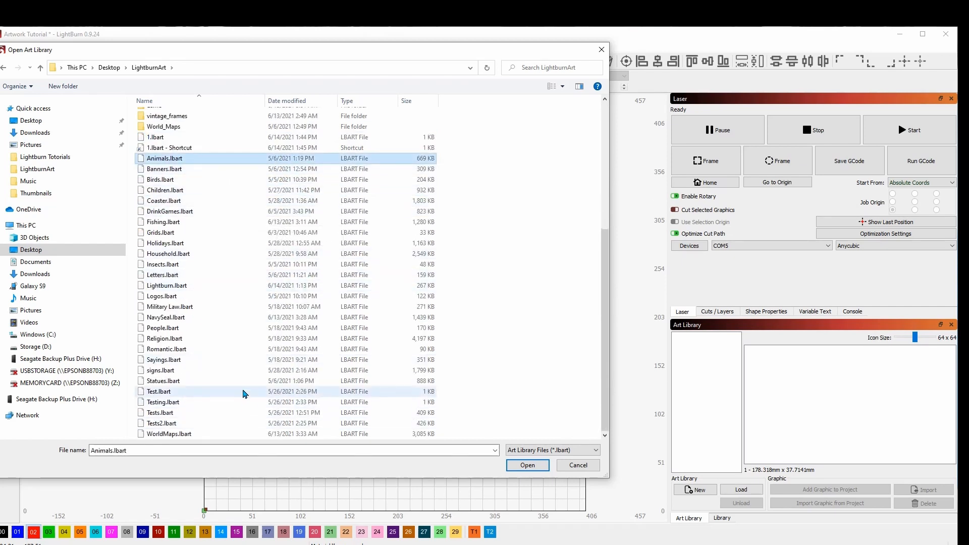
left_click(214, 437, "shift")
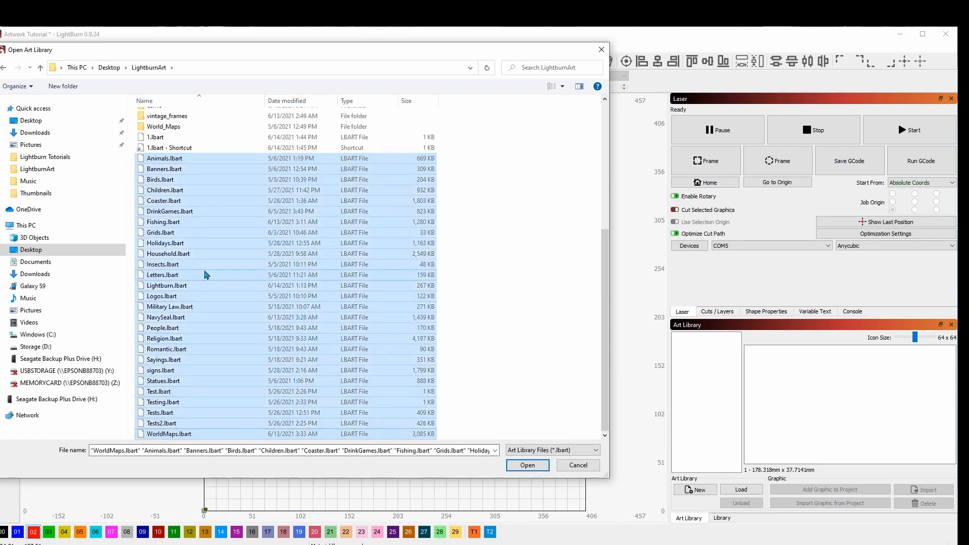
left_click(527, 465)
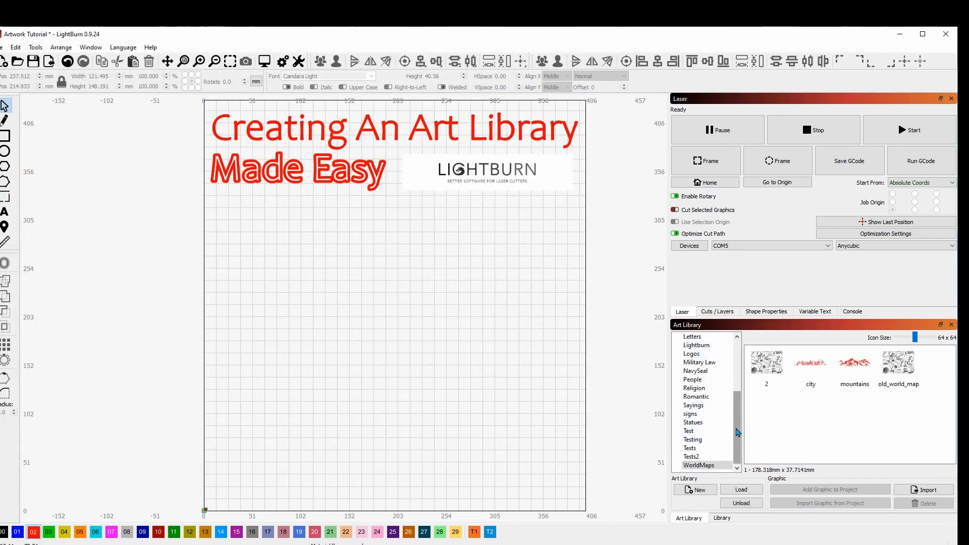
Browse the graphics in the loaded NavySeal, Religion, Banners, Birds and Children art libraries
left_click_drag(737, 432, 735, 383)
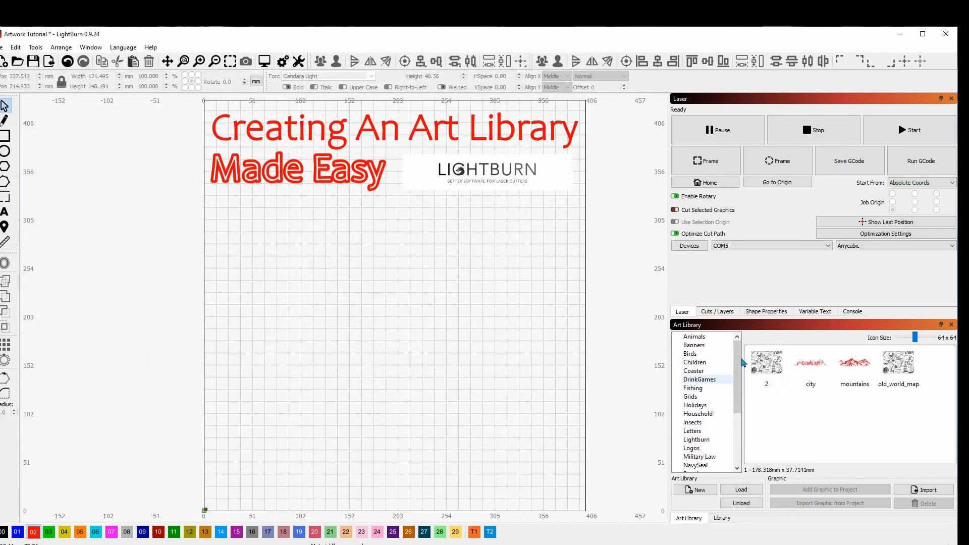
left_click(696, 465)
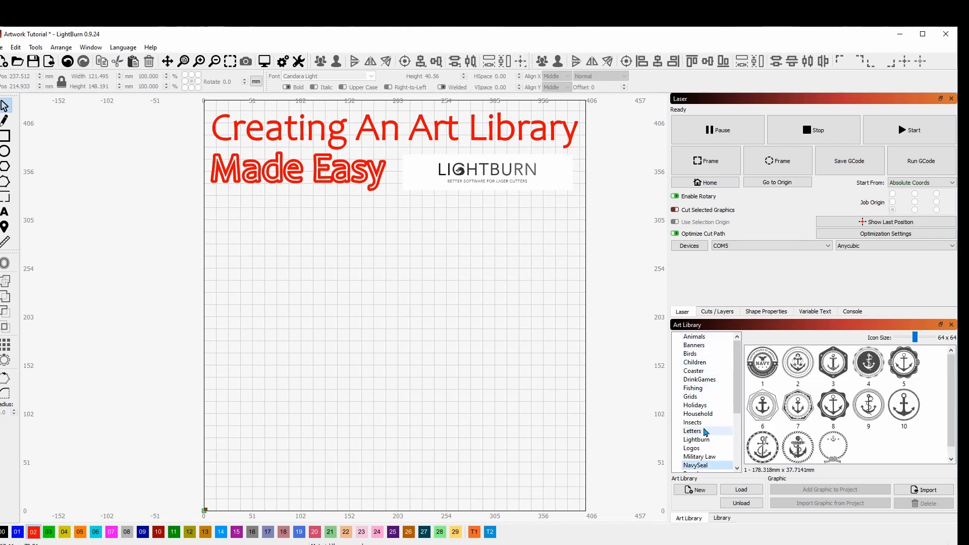
left_click_drag(736, 374, 736, 424)
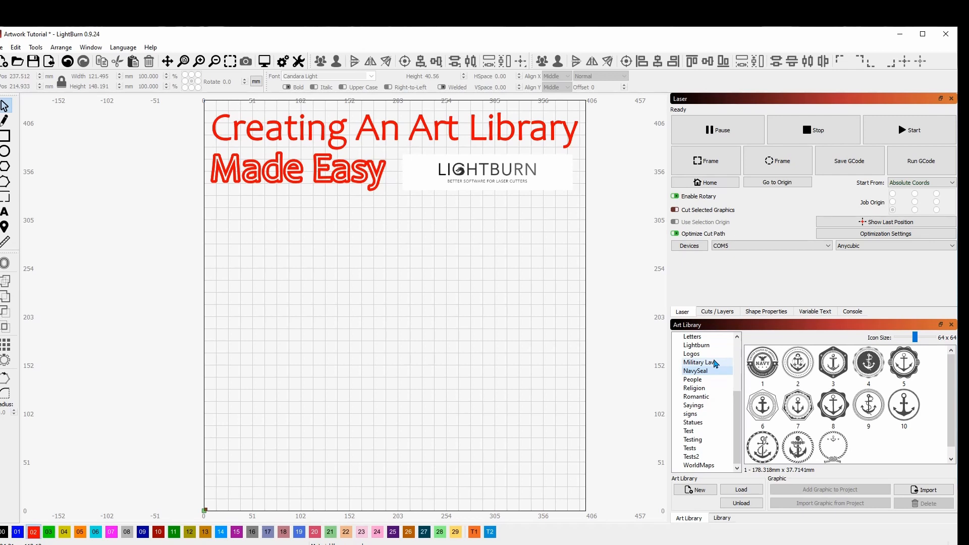
left_click(697, 388)
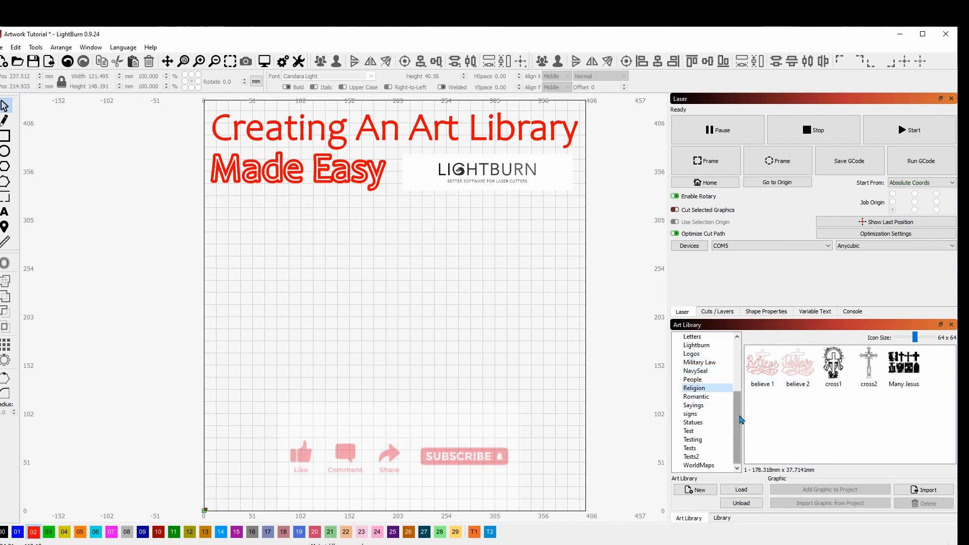
left_click_drag(738, 417, 730, 351)
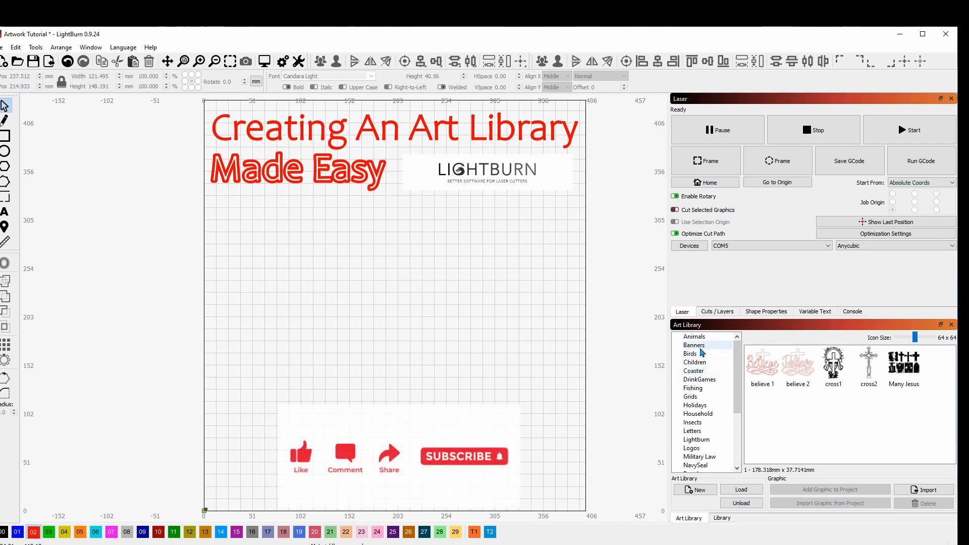
left_click(700, 348)
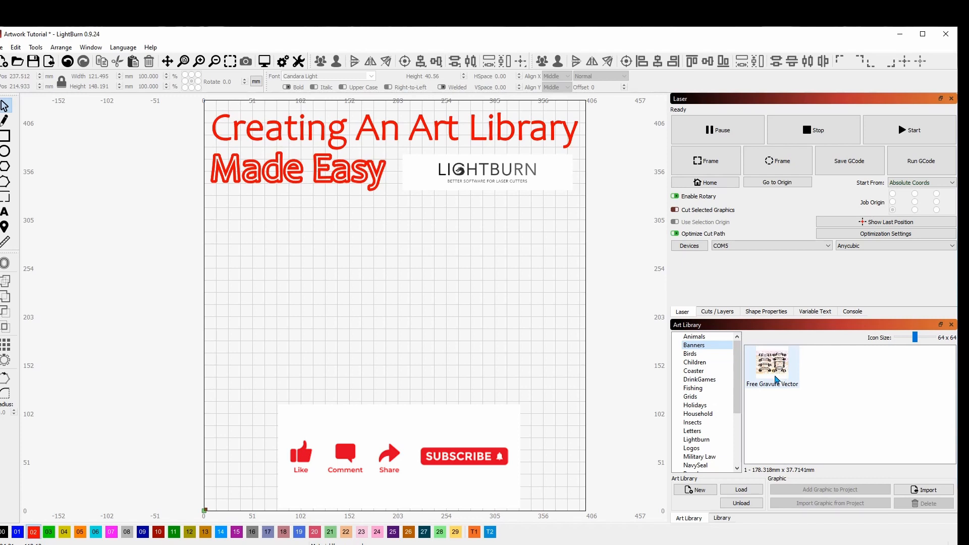
left_click(698, 354)
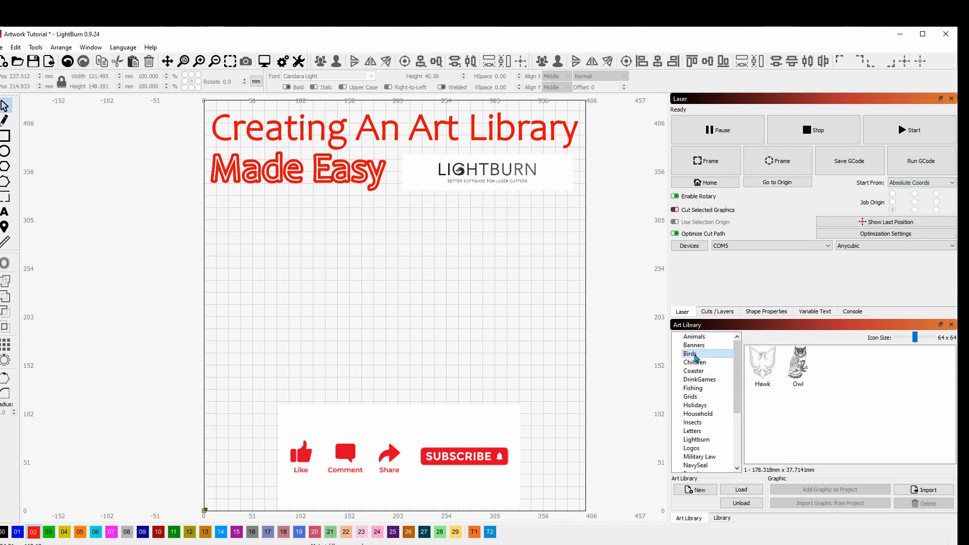
left_click(703, 362)
Place the beer graphic from the Coaster library on the workspace and delete it again
left_click(694, 372)
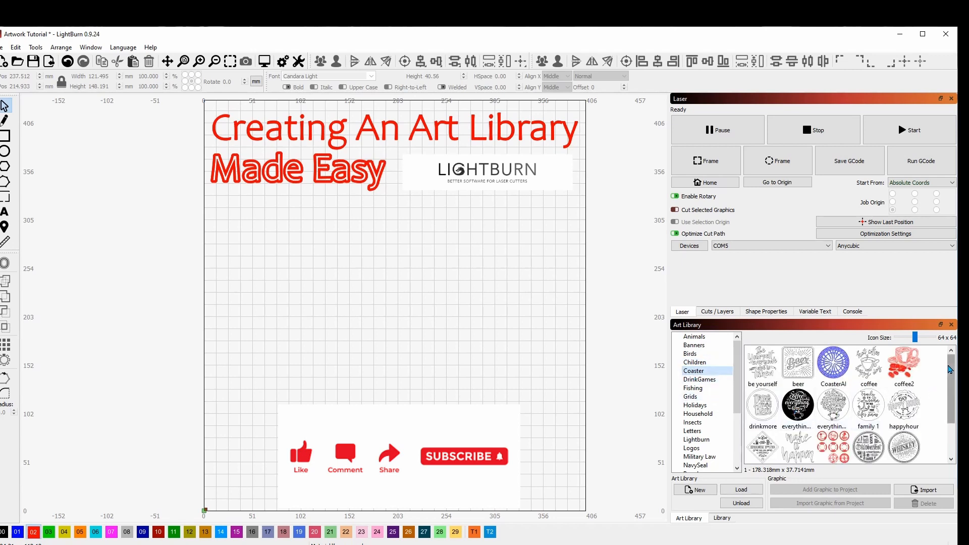
mouse_move(949, 365)
left_mouse_down()
mouse_move(947, 395)
mouse_move(941, 359)
left_mouse_up()
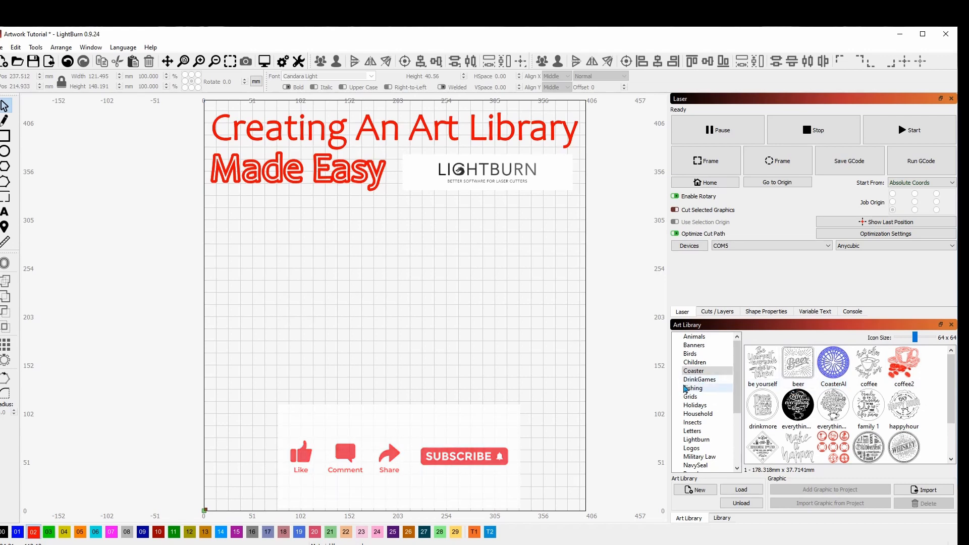
left_click_drag(797, 362, 410, 321)
left_click(566, 339)
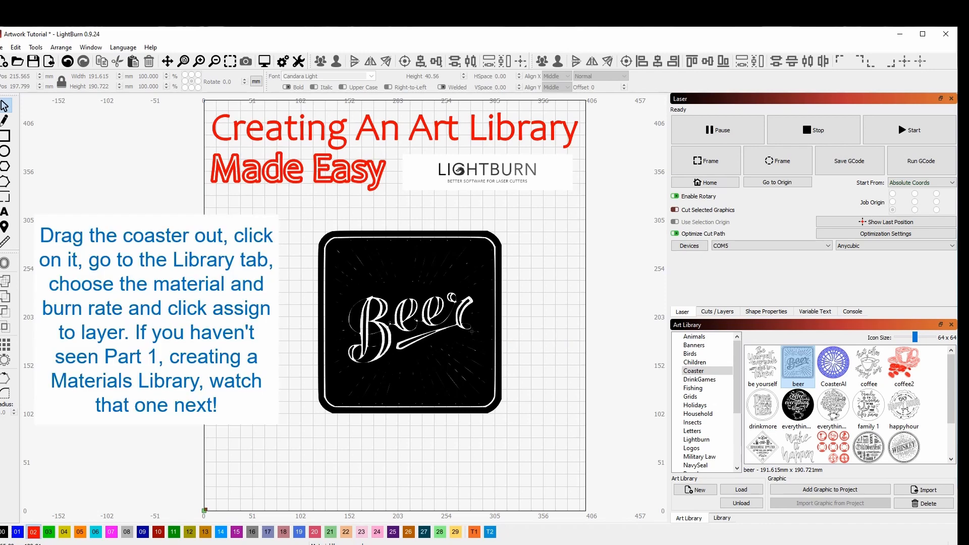
left_click(435, 329)
key("Delete")
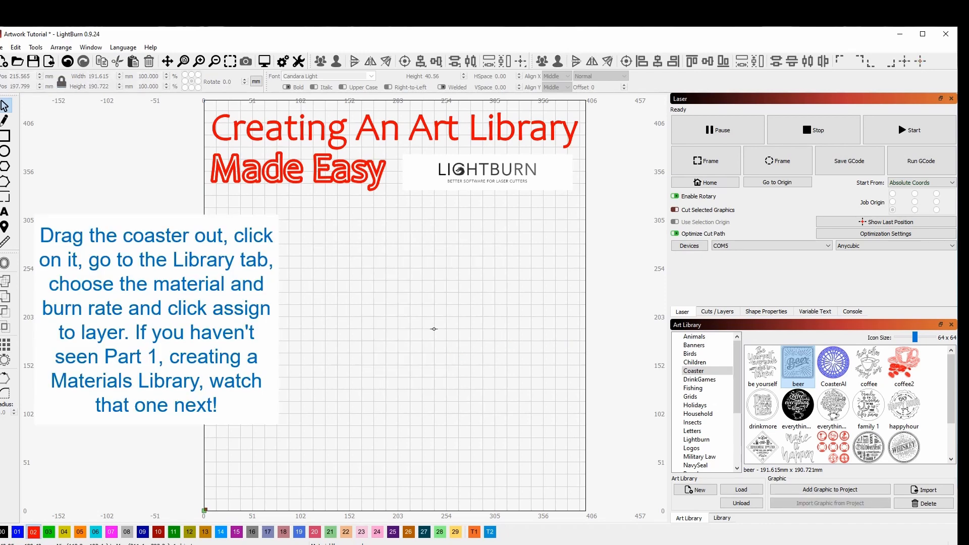
Place the bottles graphic from the DrinkGames library on the workspace below the title text
left_click(700, 380)
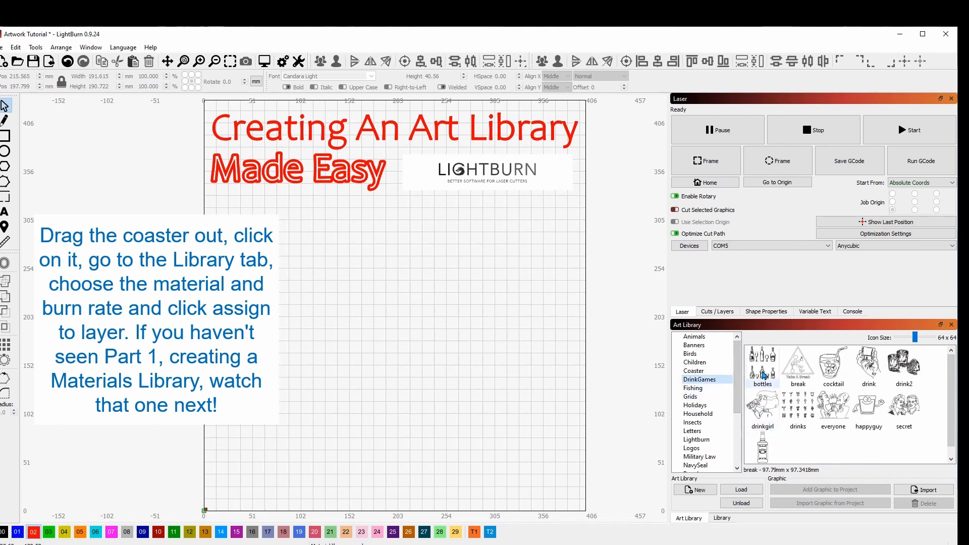
left_click_drag(761, 371, 556, 362)
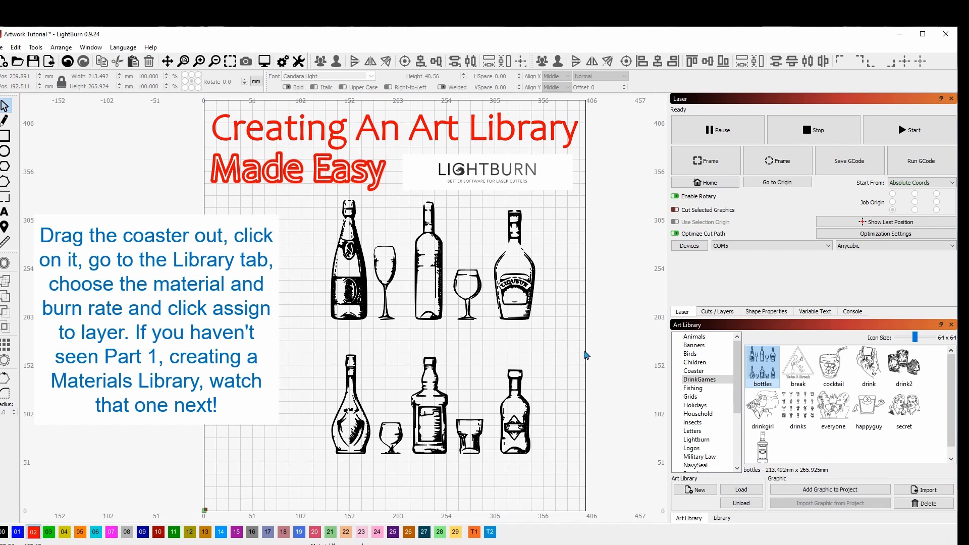
left_click(442, 285)
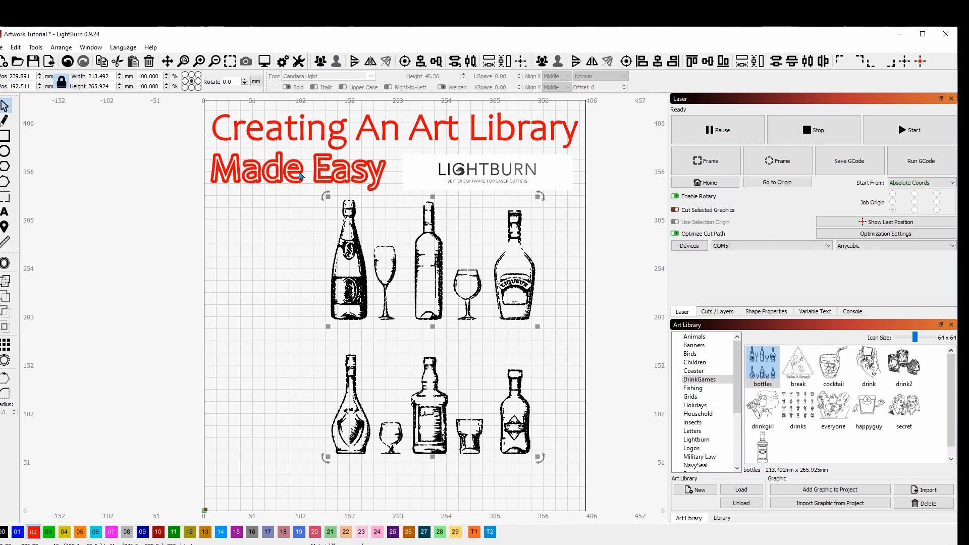
left_click(263, 234)
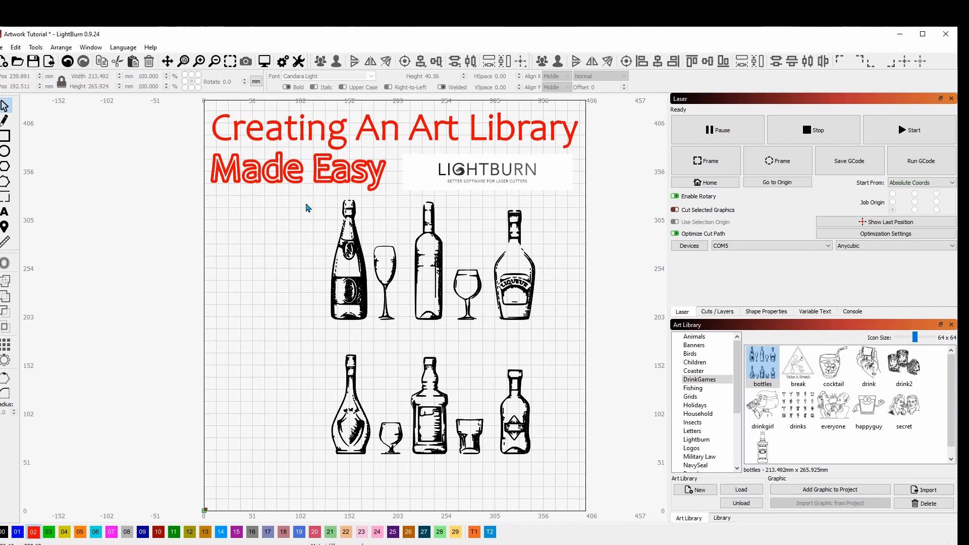
Select only the champagne bottle in the upper row and move it about 69 mm left, away from its glass
left_click_drag(299, 193, 383, 341)
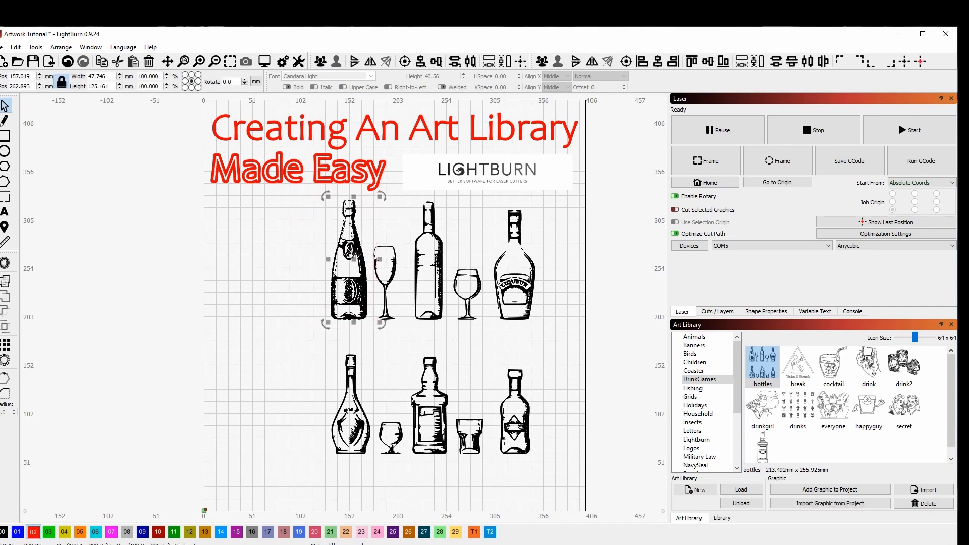
left_click_drag(351, 257, 286, 257)
left_click(360, 249)
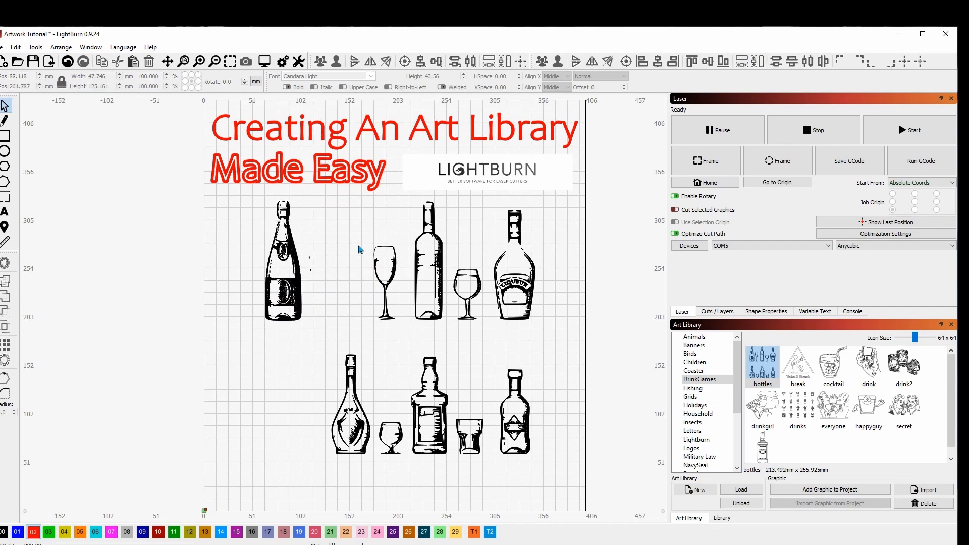
Delete the other bottles and glasses and the stray specks beside the champagne bottle, keeping only that bottle
left_click_drag(324, 194, 570, 471)
key("Delete")
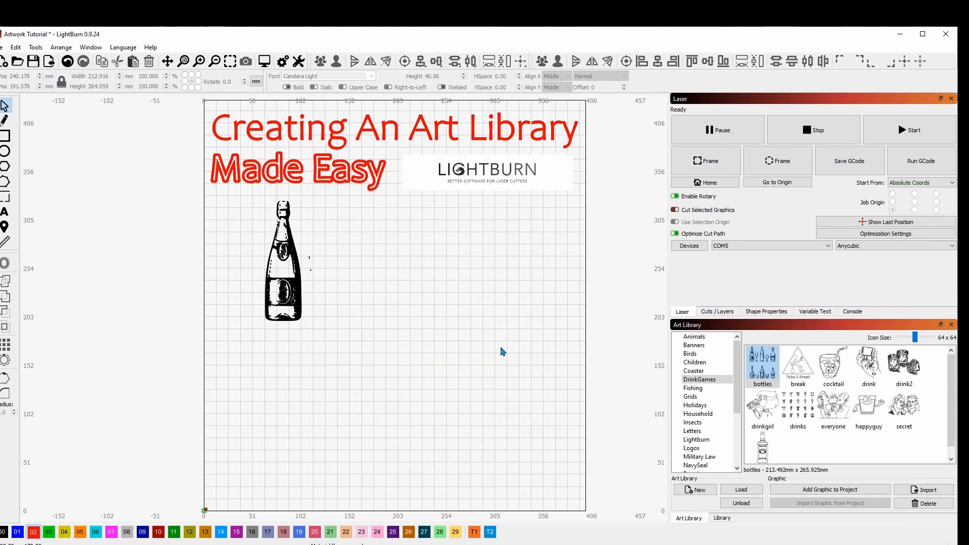
left_click_drag(308, 257, 321, 280)
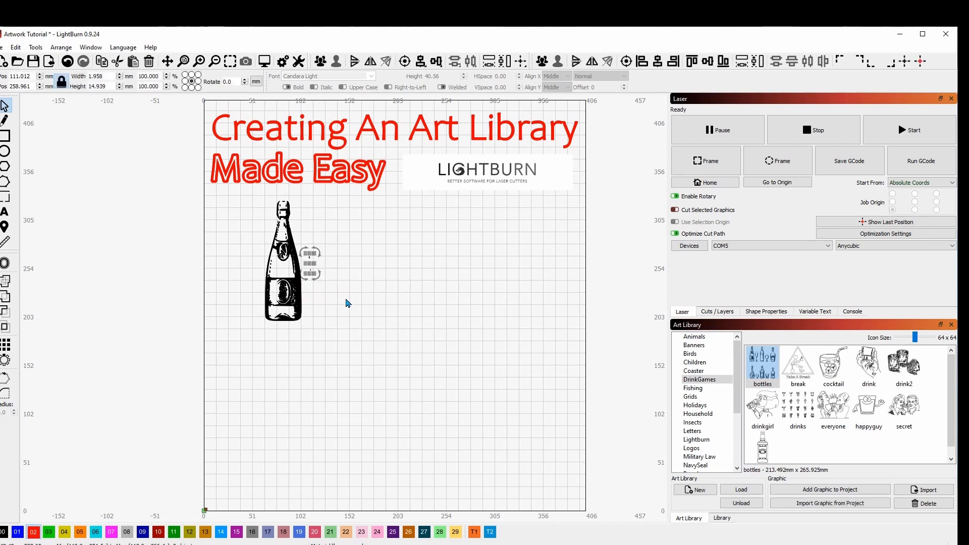
key("Delete")
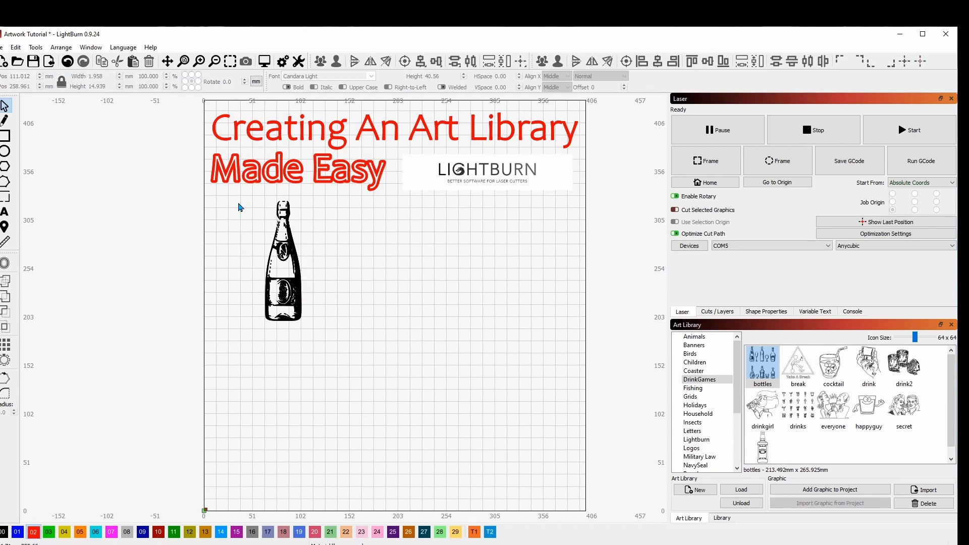
Scale the champagne bottle down to about 27 × 90 mm and place it below the "Made Easy" text
left_click_drag(239, 199, 353, 323)
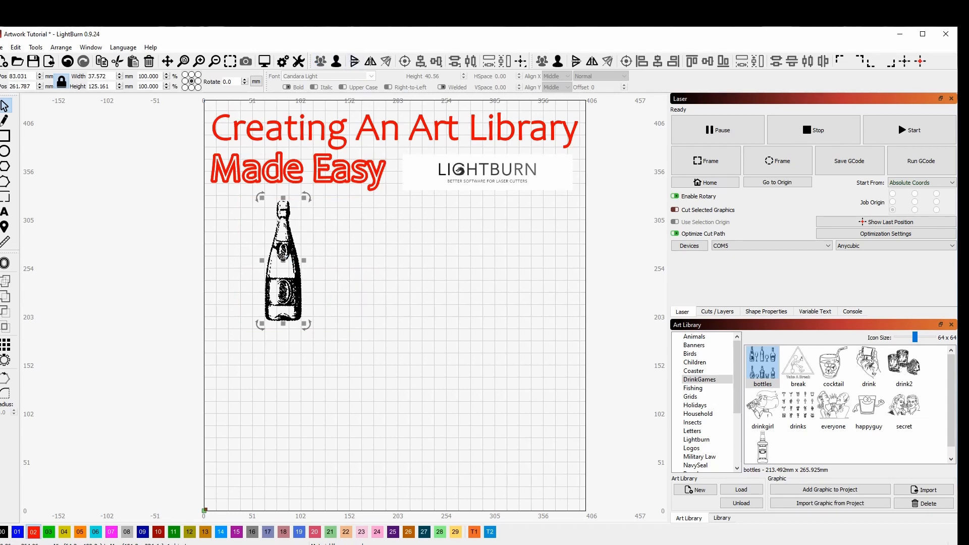
left_click_drag(282, 273, 445, 333)
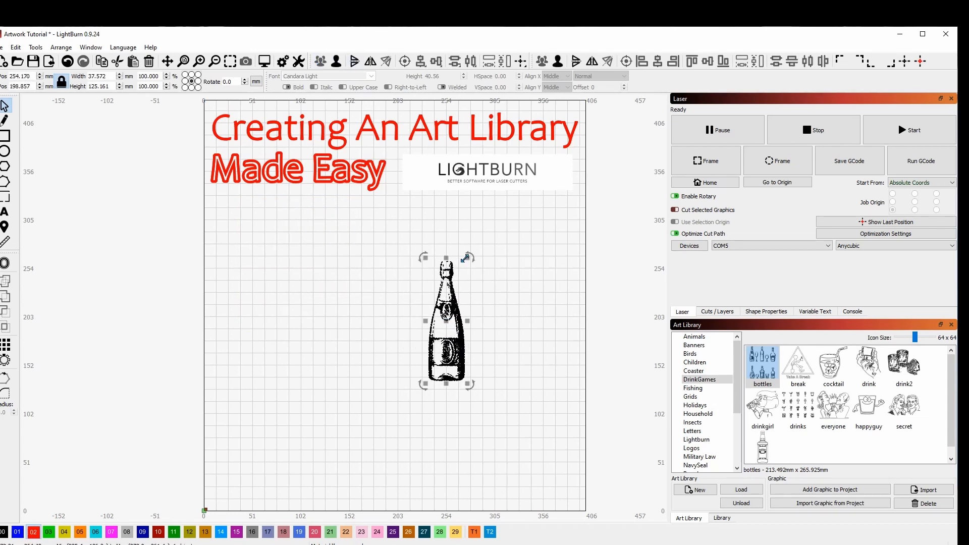
left_click_drag(464, 259, 456, 293)
left_click_drag(425, 336, 297, 274)
left_click(402, 306)
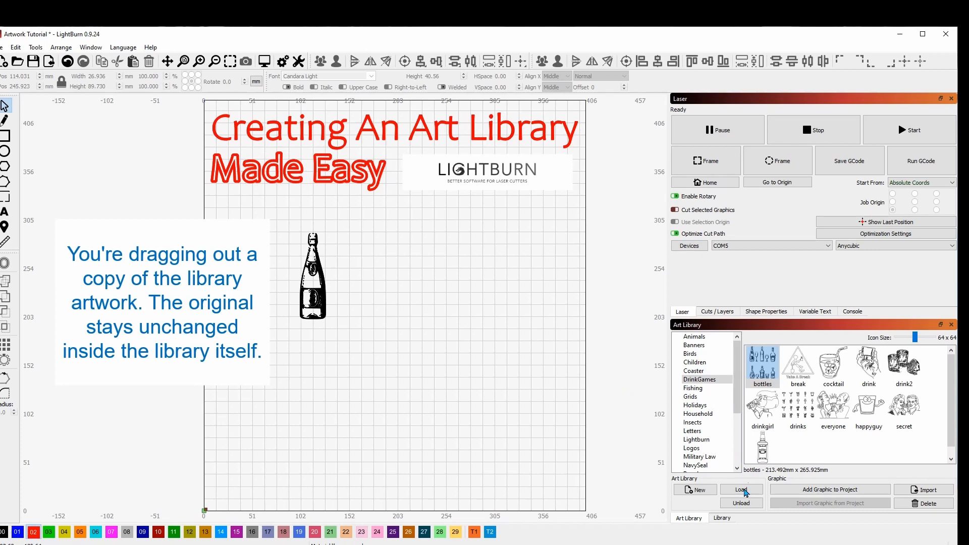
View the material library with its saved materials and return to the art library
left_click(722, 518)
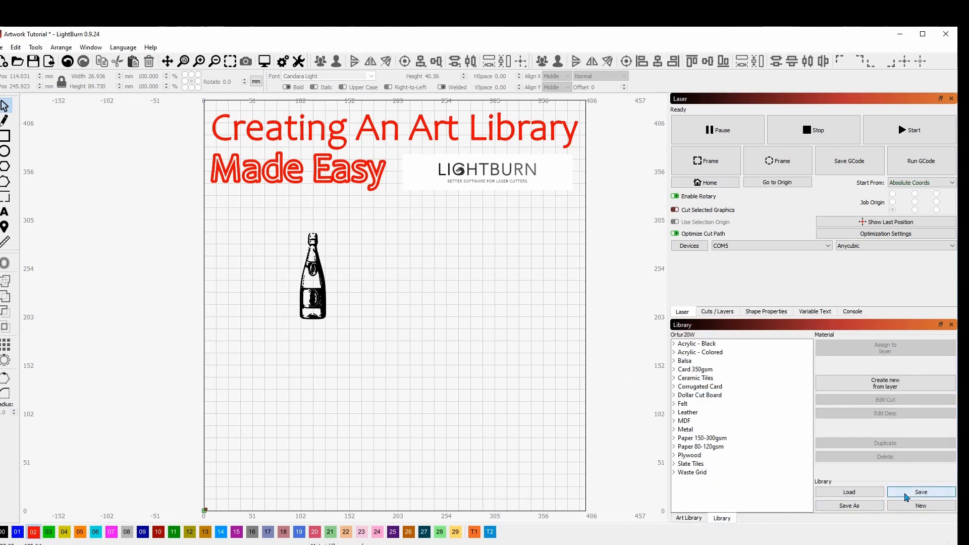
left_click(689, 518)
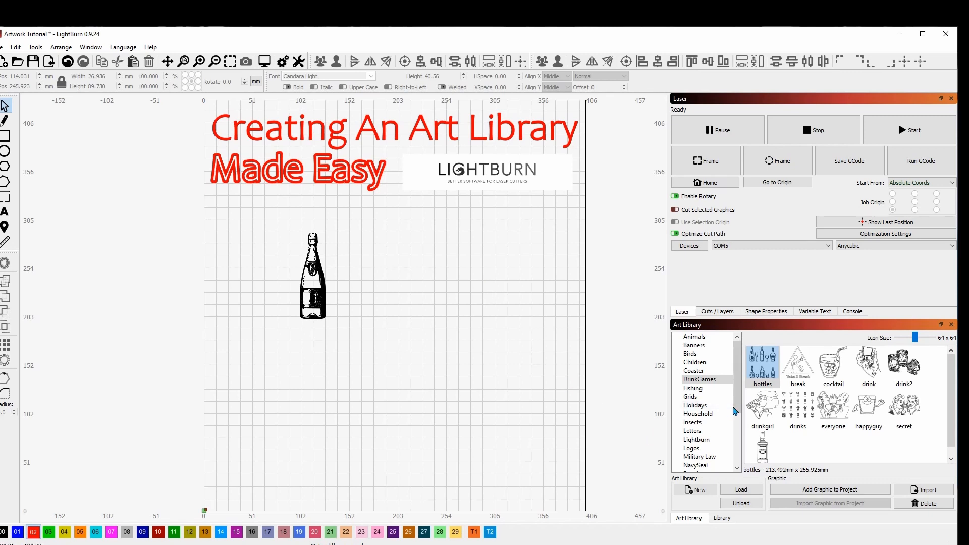
Place the old_world_map graphic from the WorldMaps library on the workspace and deselect it
left_click_drag(740, 378, 708, 468)
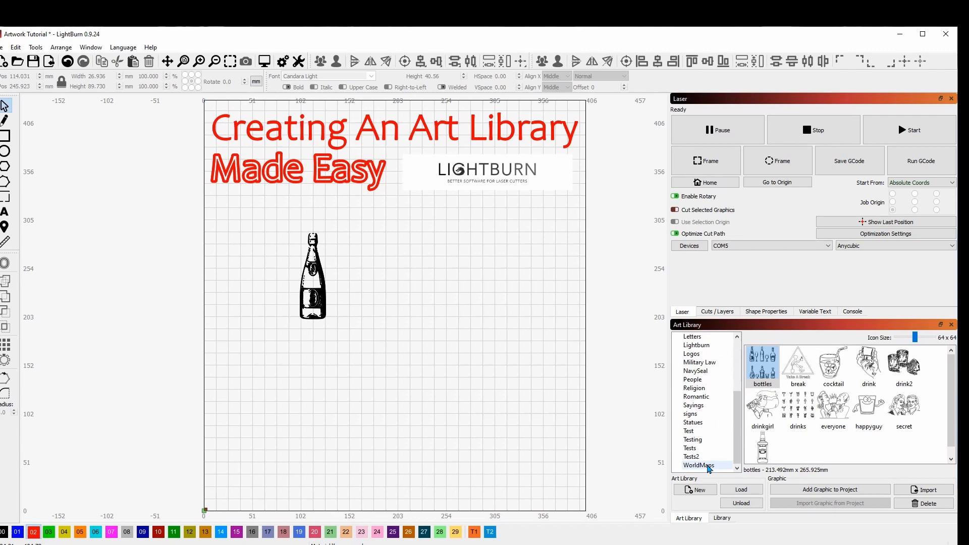
left_click(707, 466)
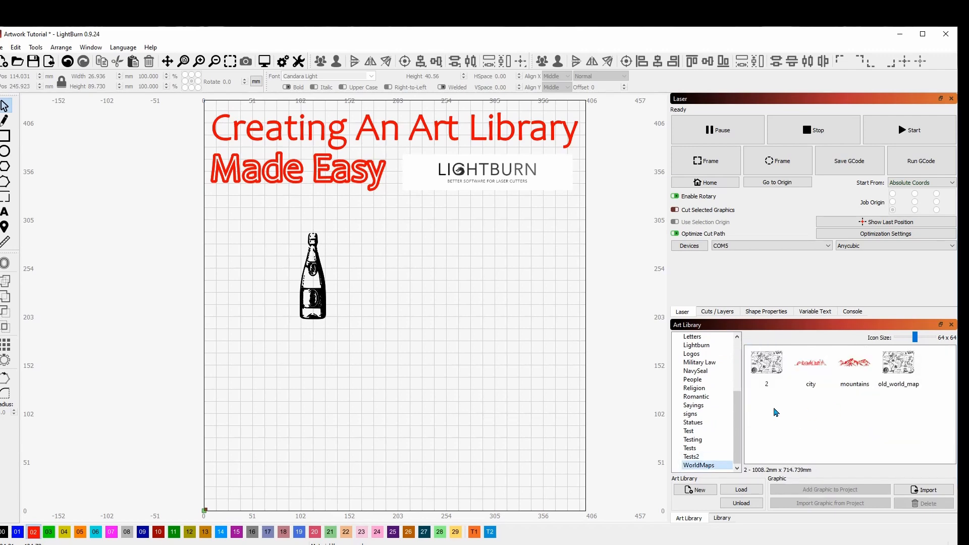
left_click_drag(899, 366, 511, 346)
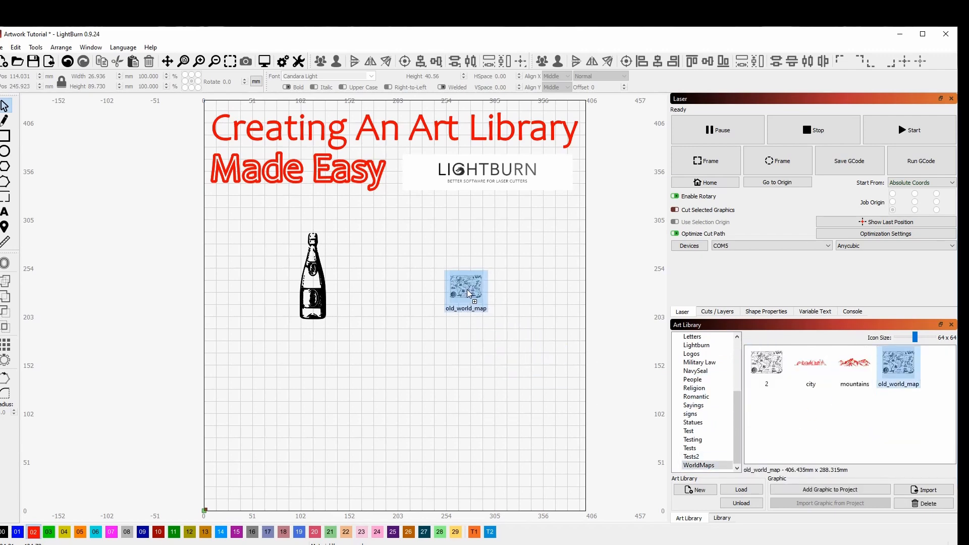
left_click_drag(467, 289, 468, 290)
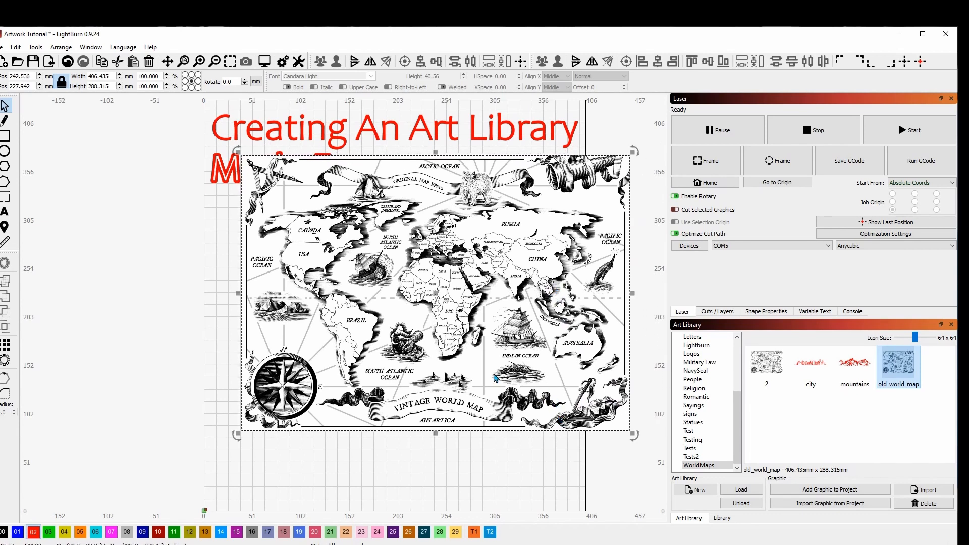
key("Escape")
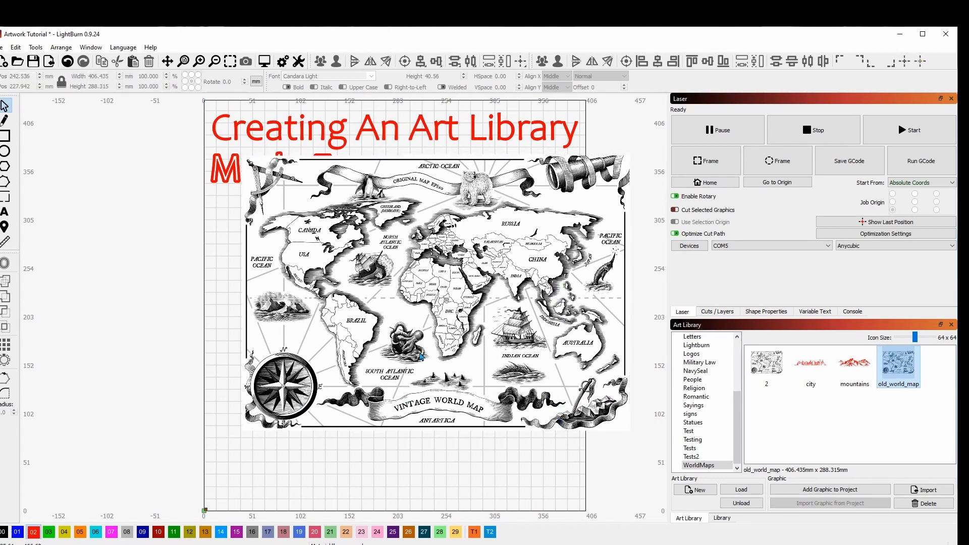